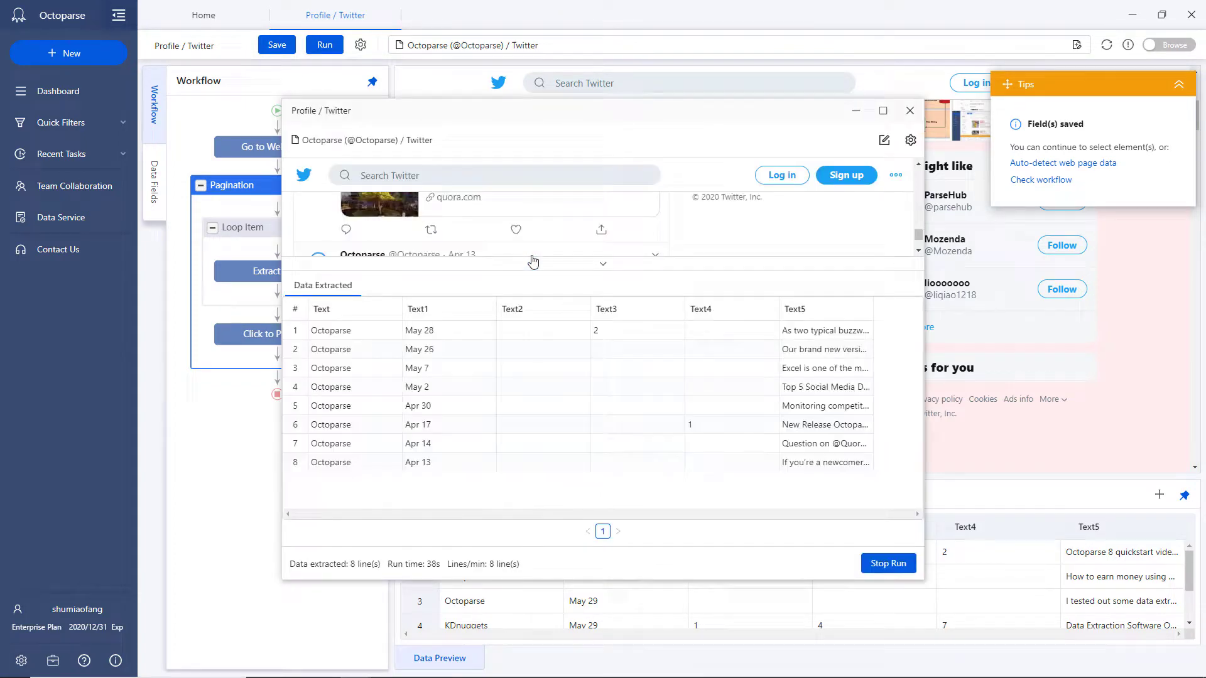
Export the locally extracted tweet data as an Excel (xlsx) file from the maximized run window
left_click(883, 110)
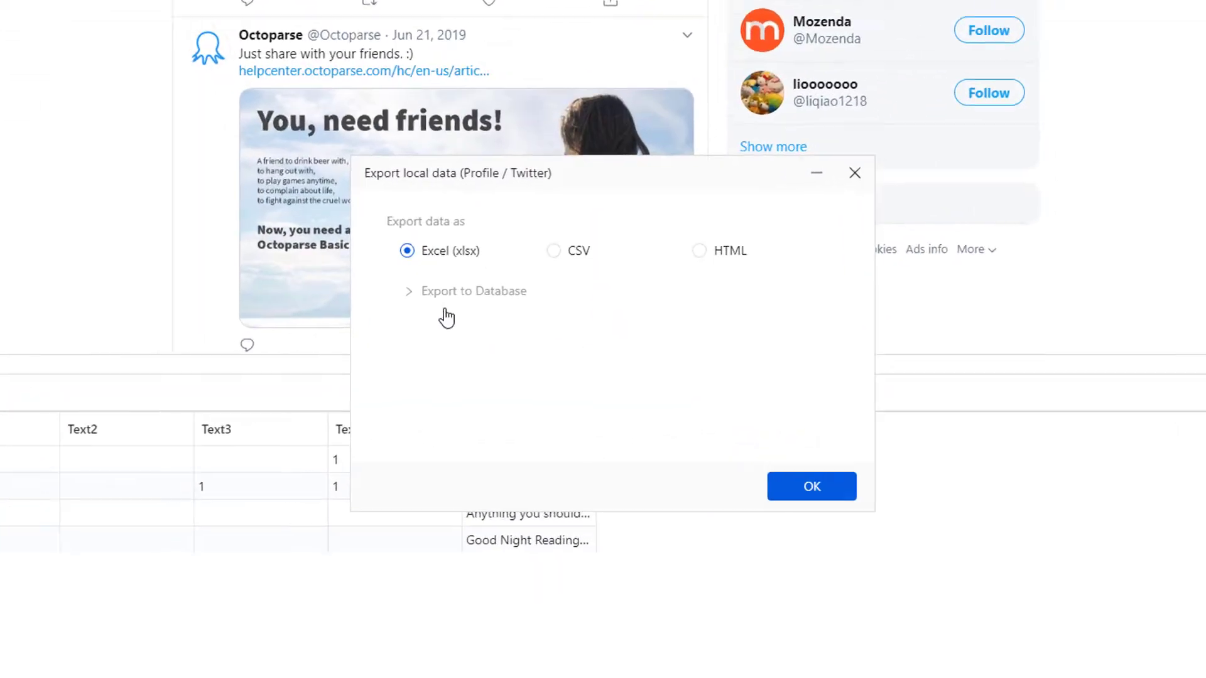
left_click(446, 292)
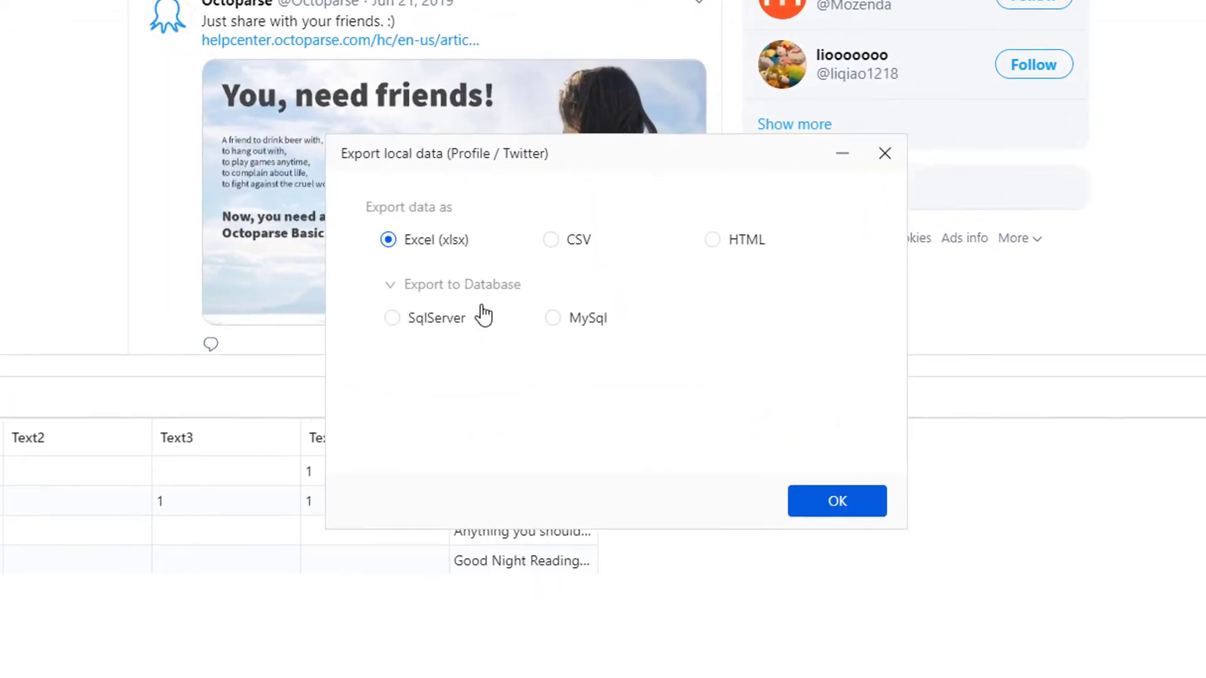
left_click(823, 503)
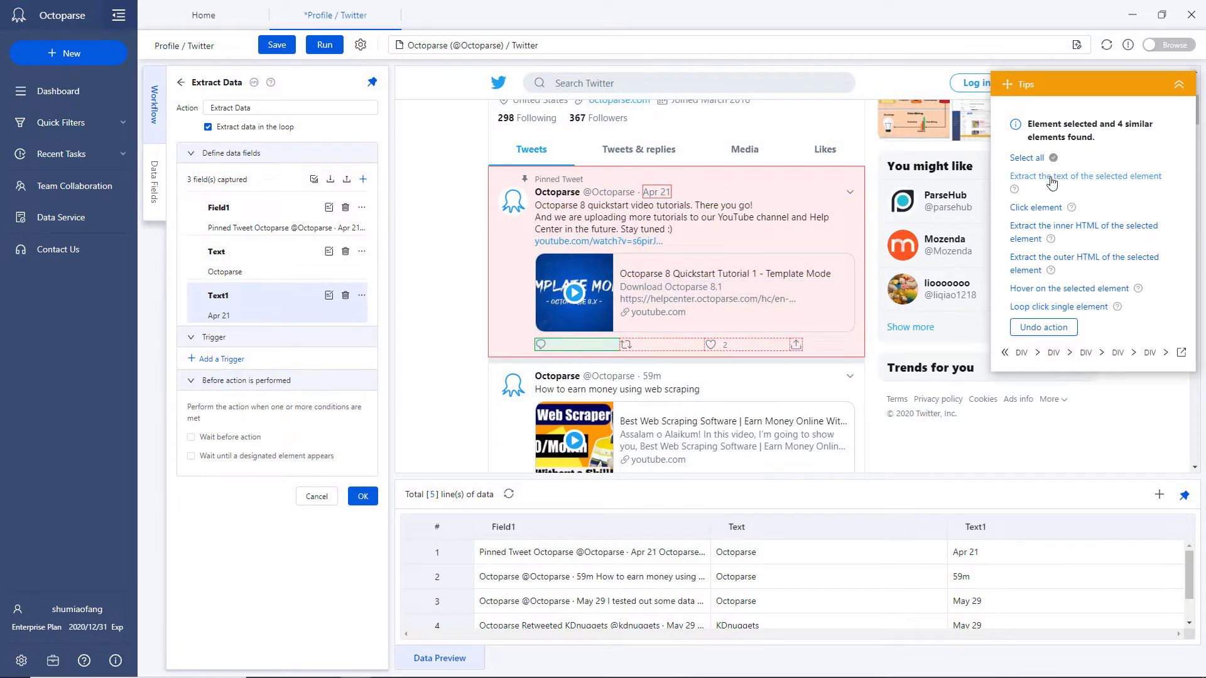
Add the tweet's reply, retweet and like counts as fields Text2, Text3 and Text4
left_click(1052, 177)
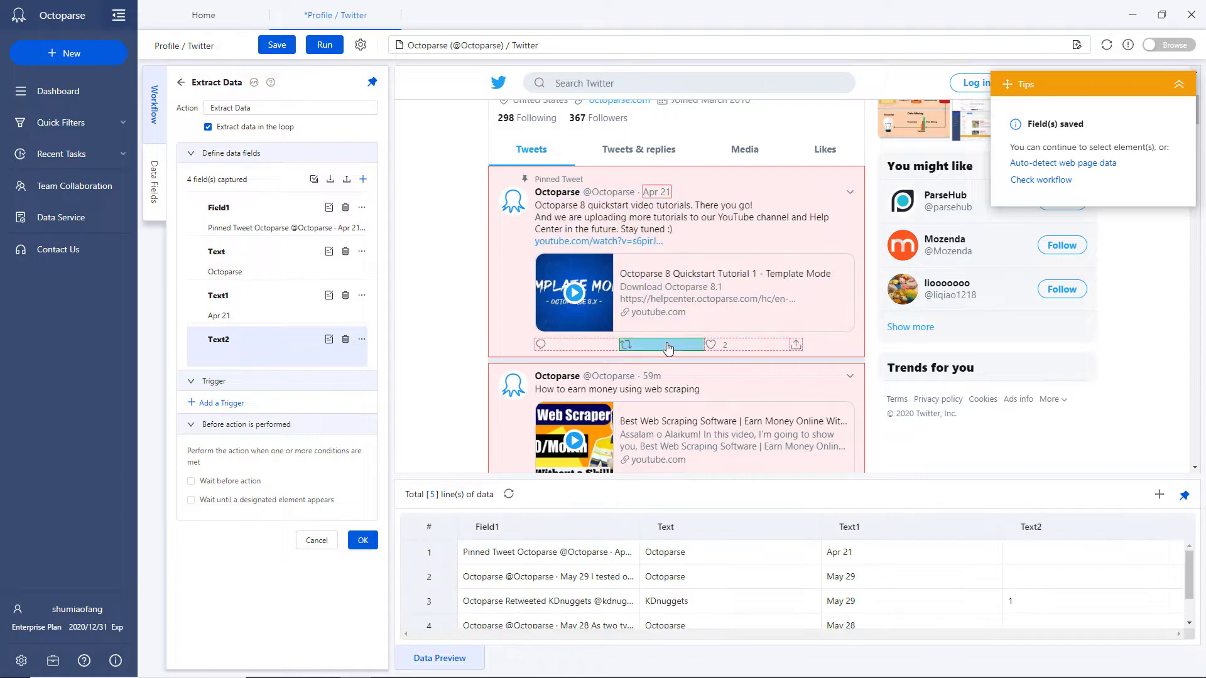
left_click(1044, 189)
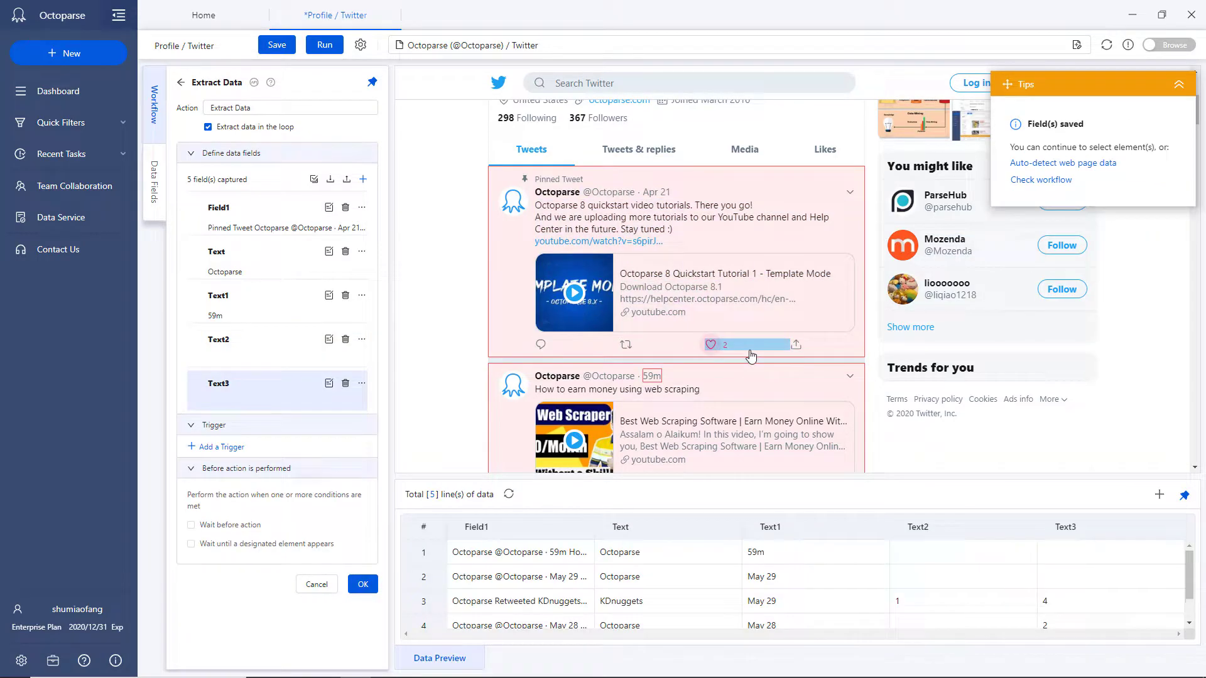
left_click(752, 357)
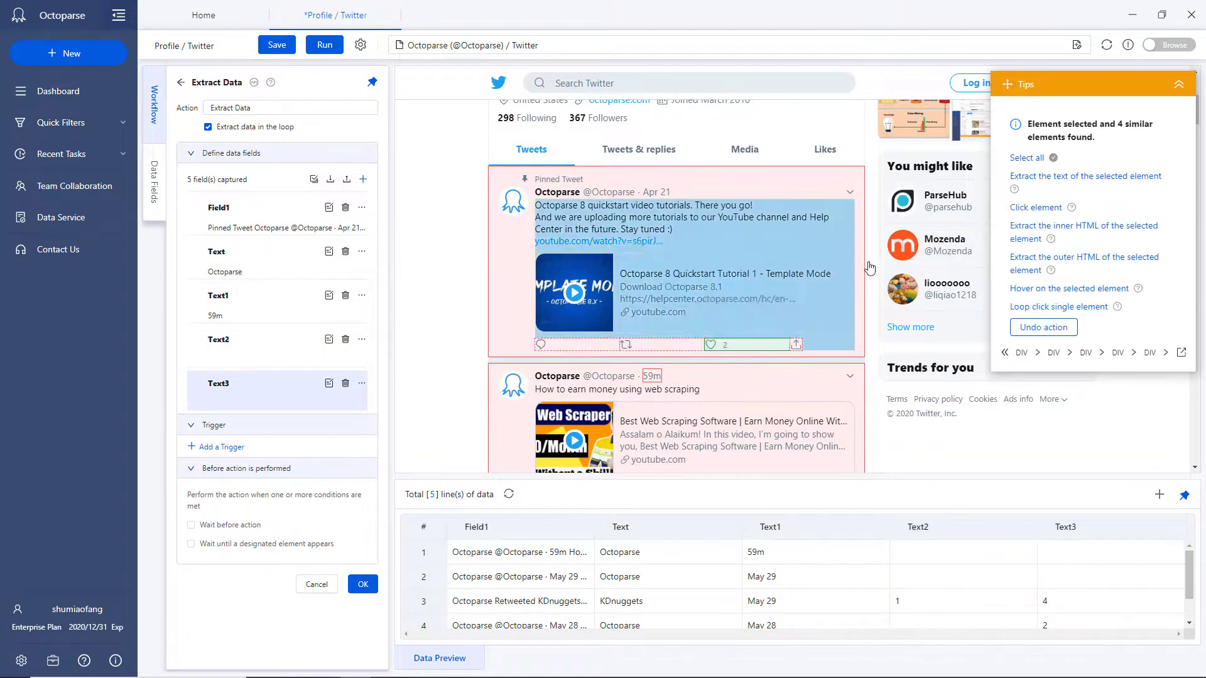
left_click(1047, 179)
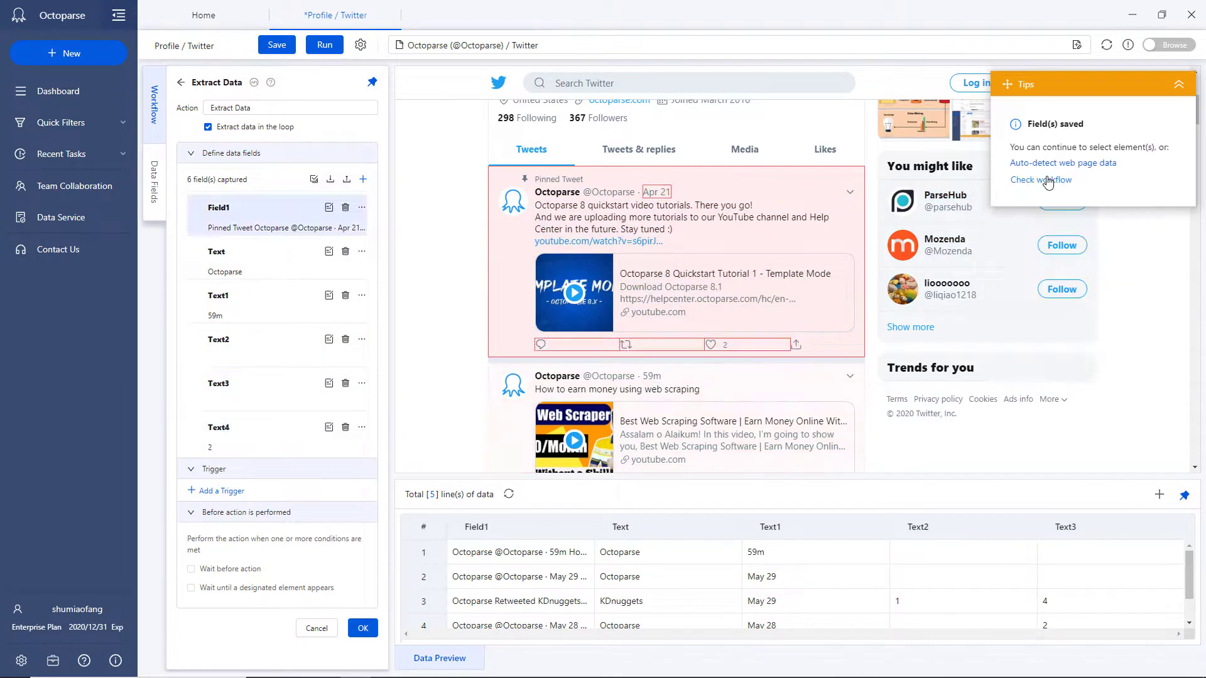
left_click(729, 242)
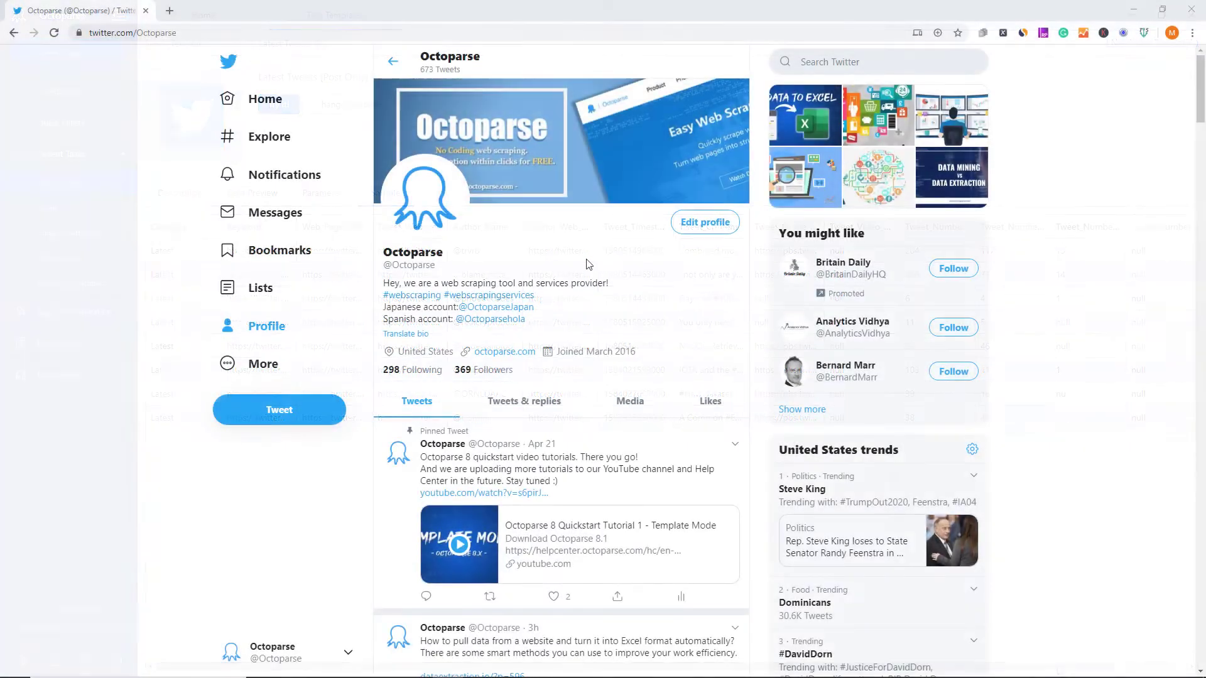
Start a new task from the copied twitter.com/Octoparse profile URL and save it
left_click(205, 35)
key("ctrl+c")
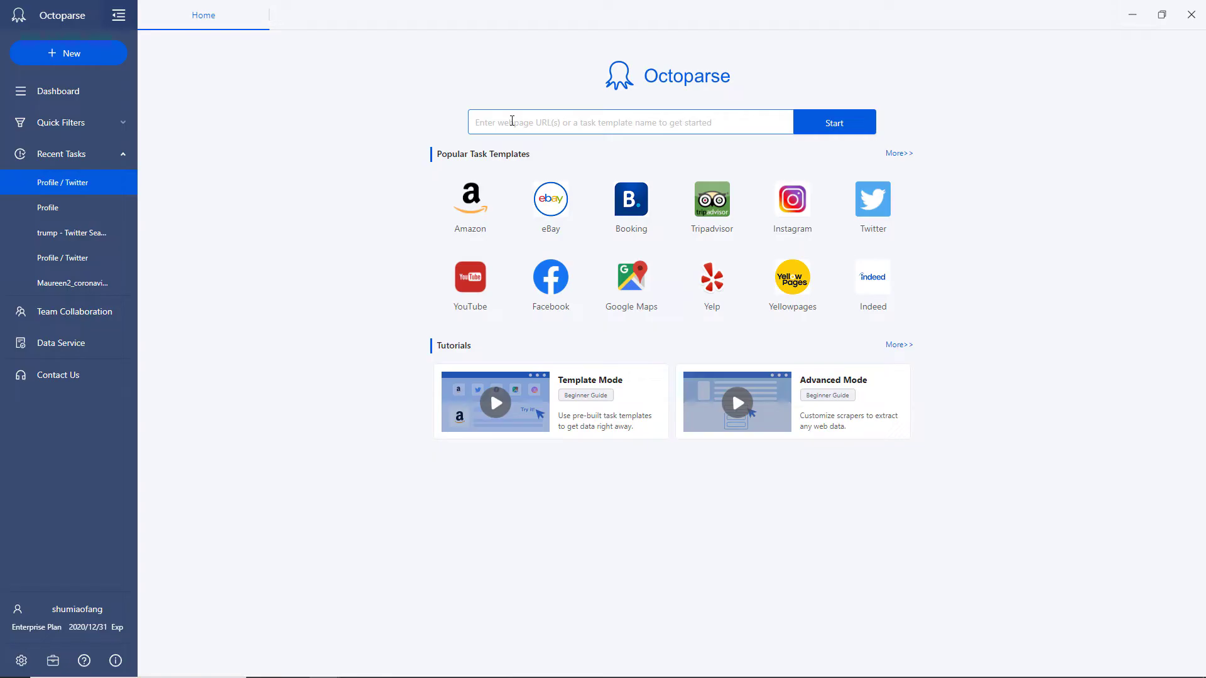
left_click(512, 119)
key("ctrl+v")
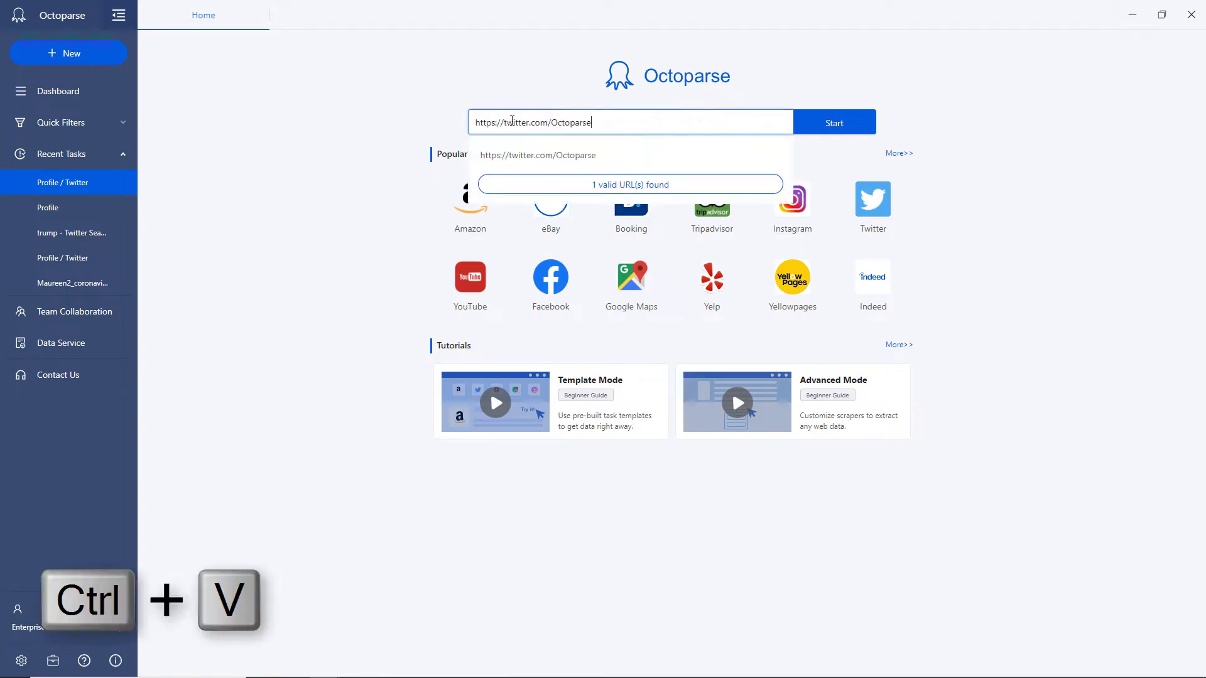
left_click(824, 133)
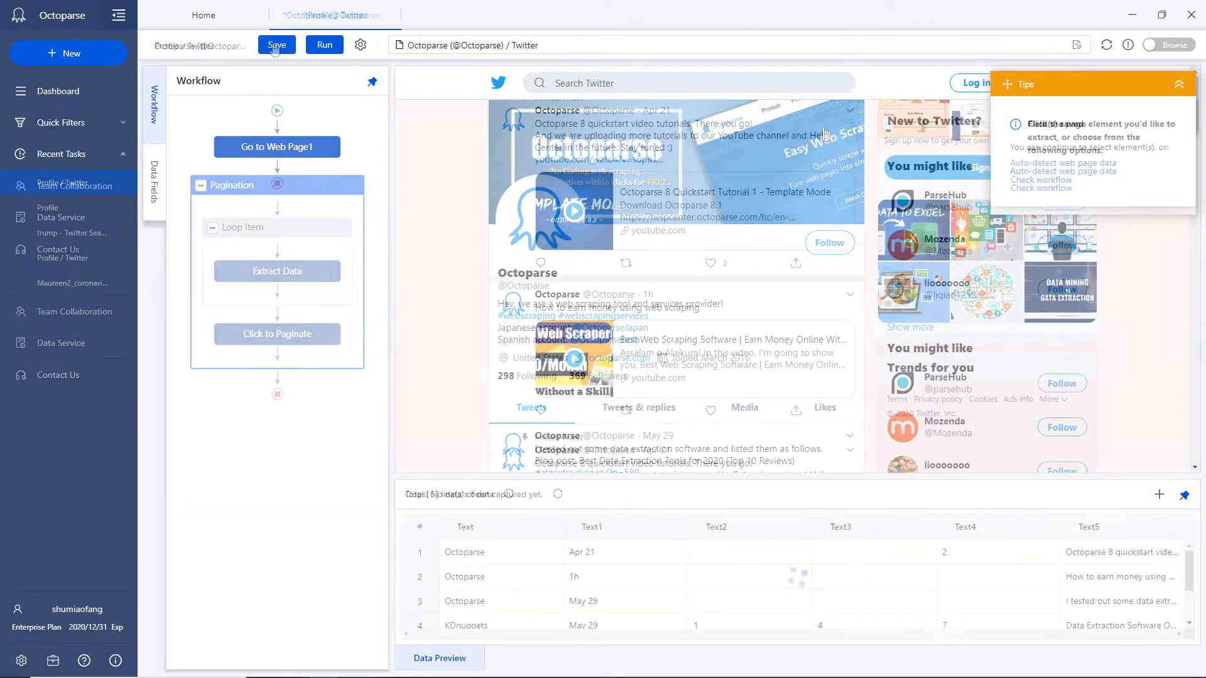
left_click(277, 45)
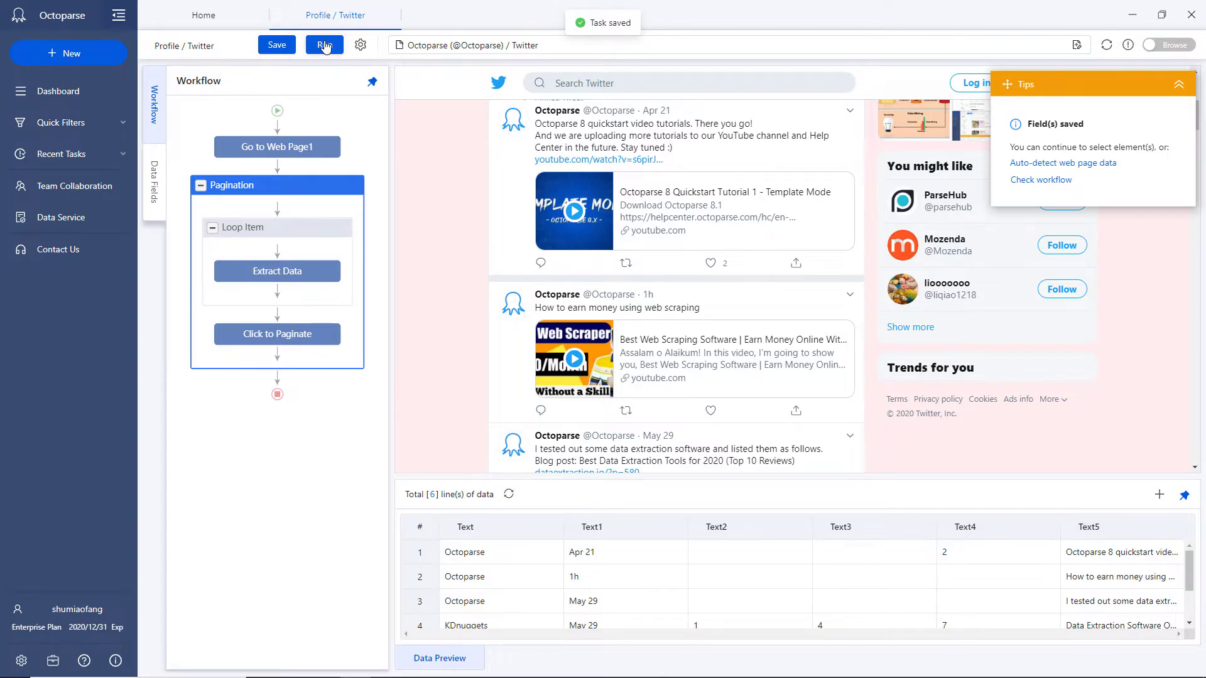
Run the task locally, keeping Excel (xlsx) and showing the Export to Database options
left_click(325, 45)
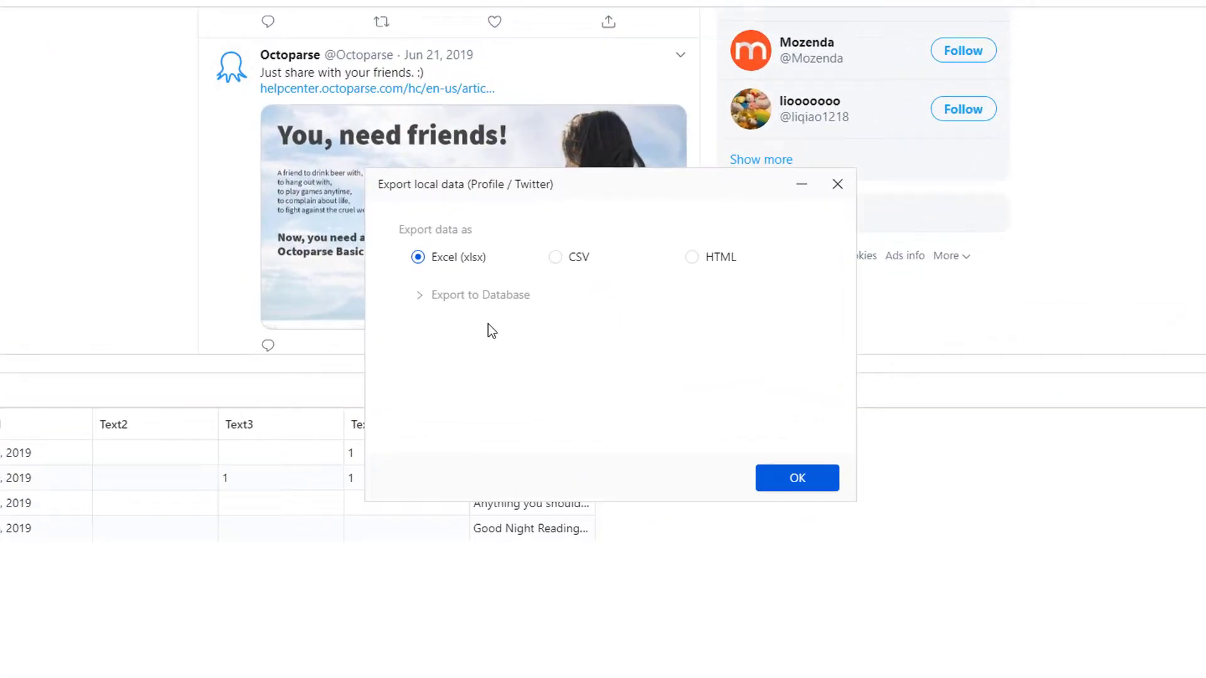
left_click(420, 295)
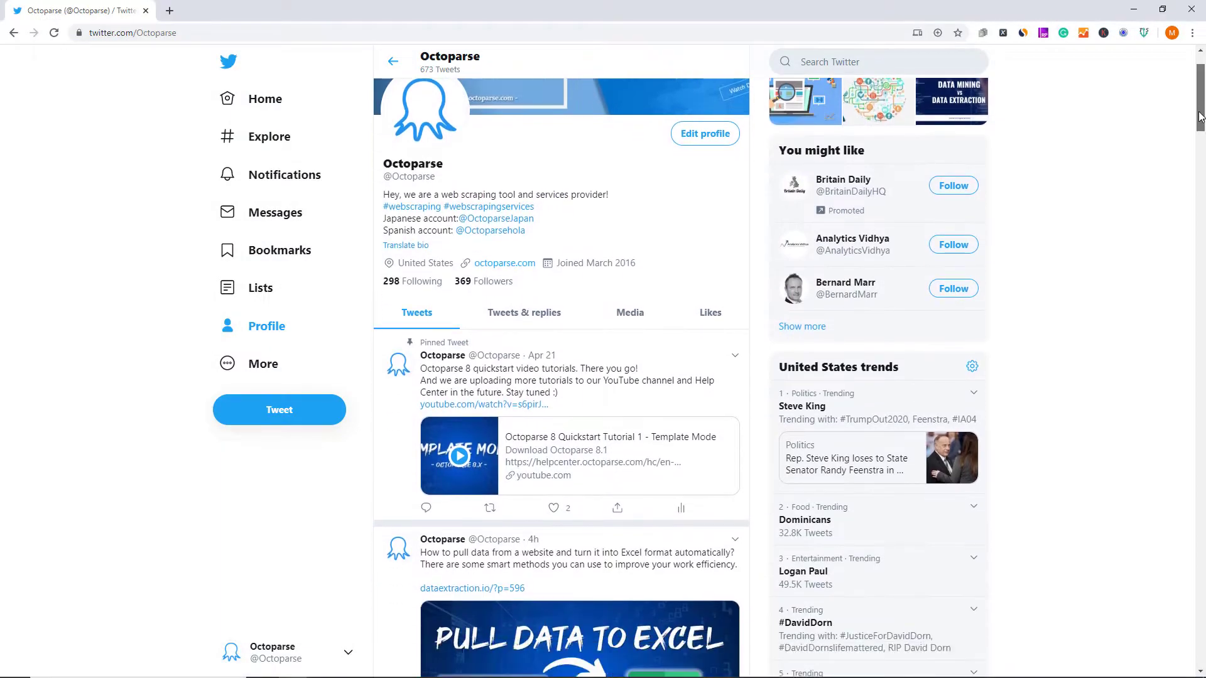
Scroll the Twitter profile, then move the Amazon search results to page 2
left_click_drag(1200, 116, 1181, 272)
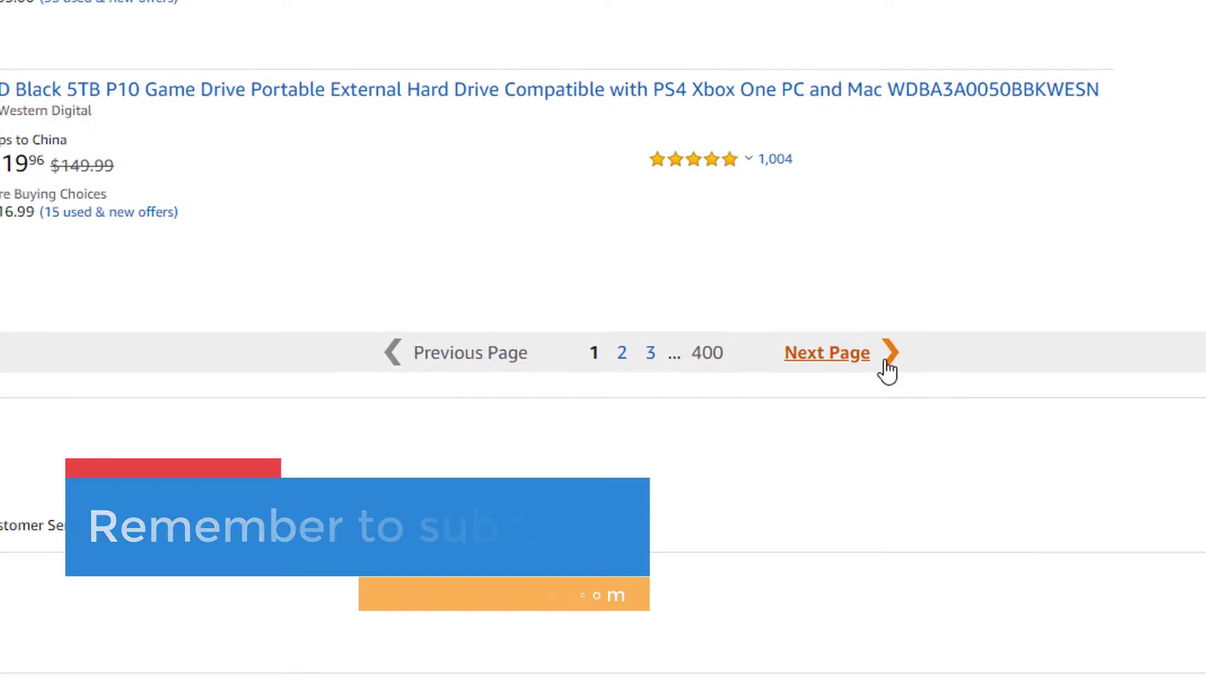
left_click(896, 367)
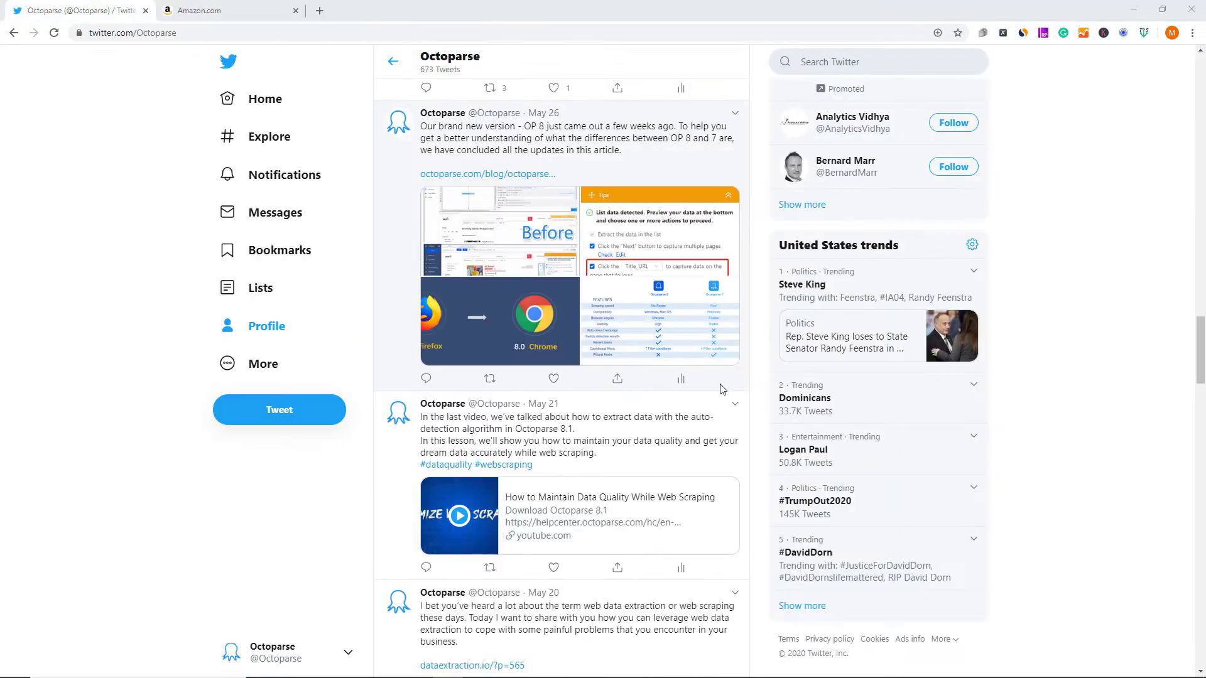
scroll(721, 390, "down", 6)
scroll(721, 390, "down", 6)
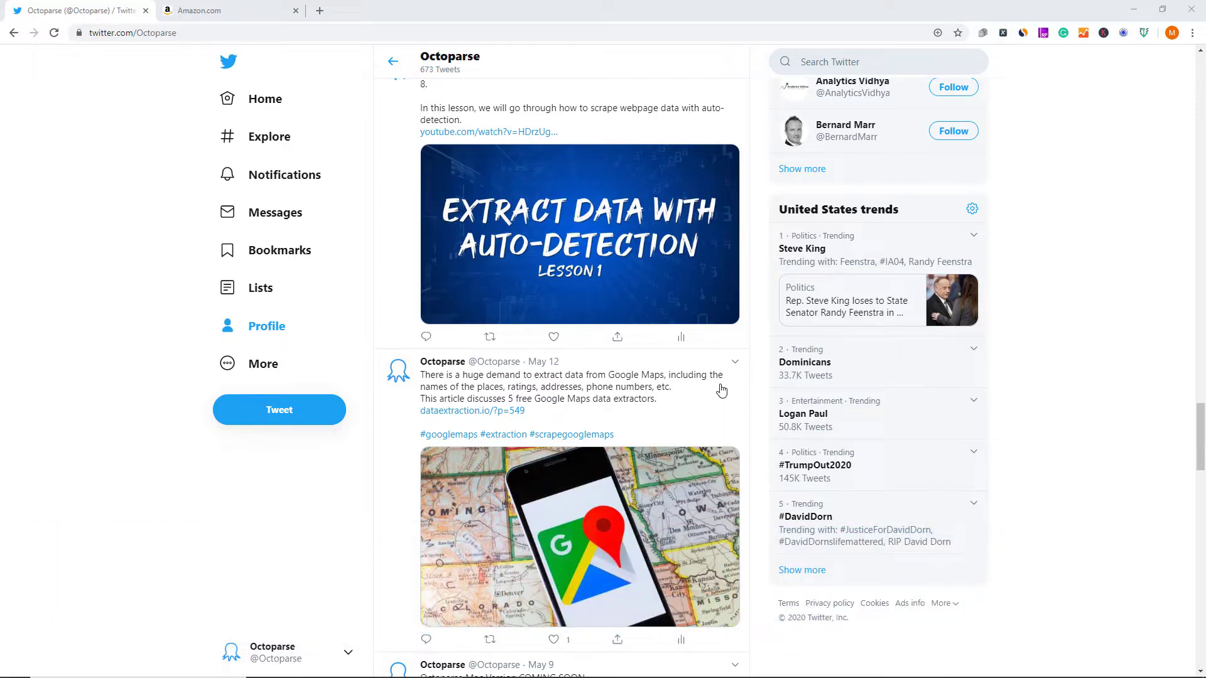
scroll(721, 390, "down", 7)
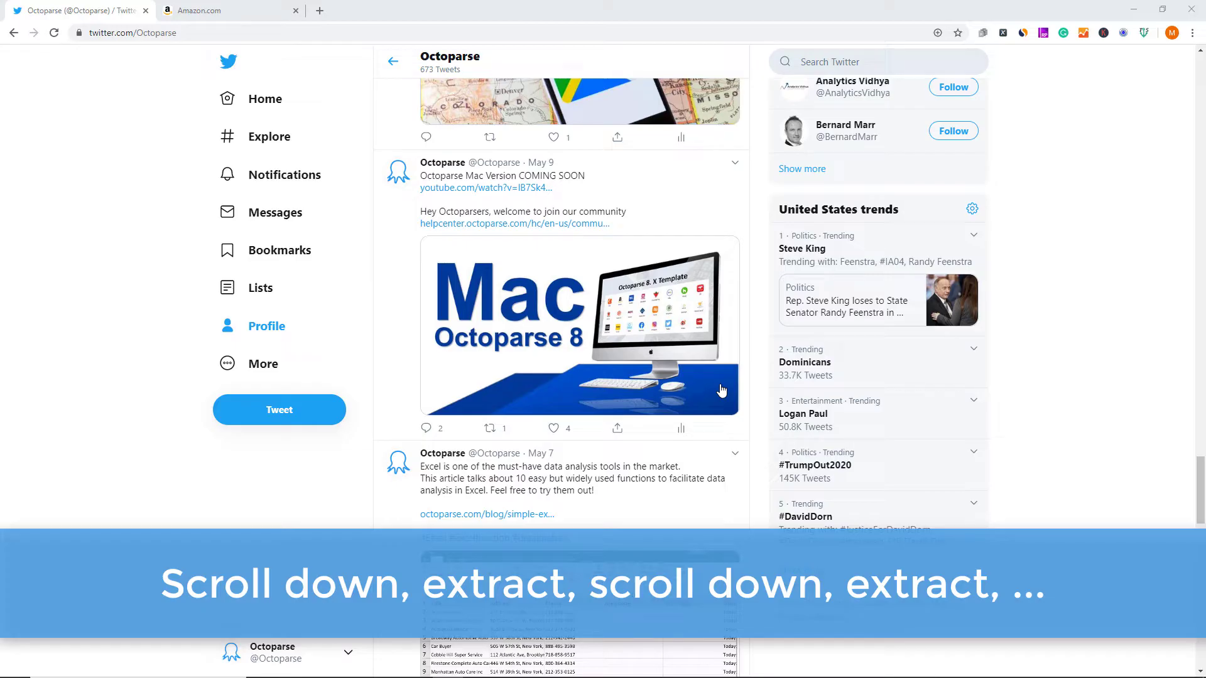
scroll(721, 391, "down", 7)
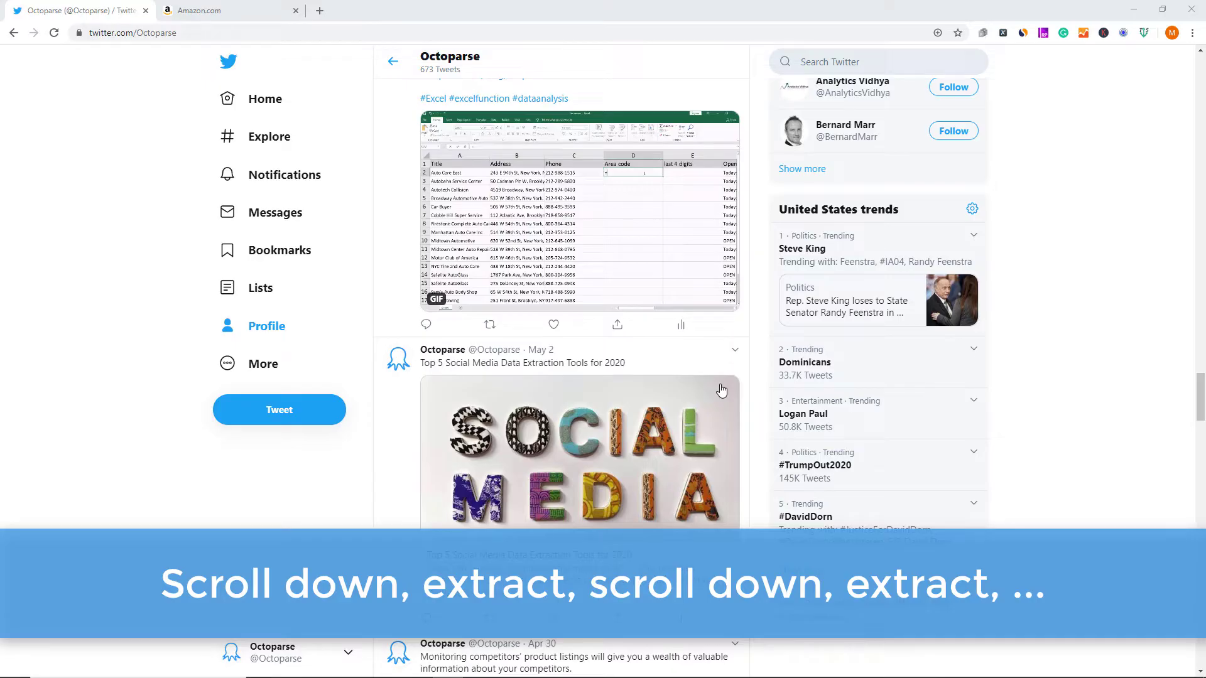
scroll(721, 391, "down", 7)
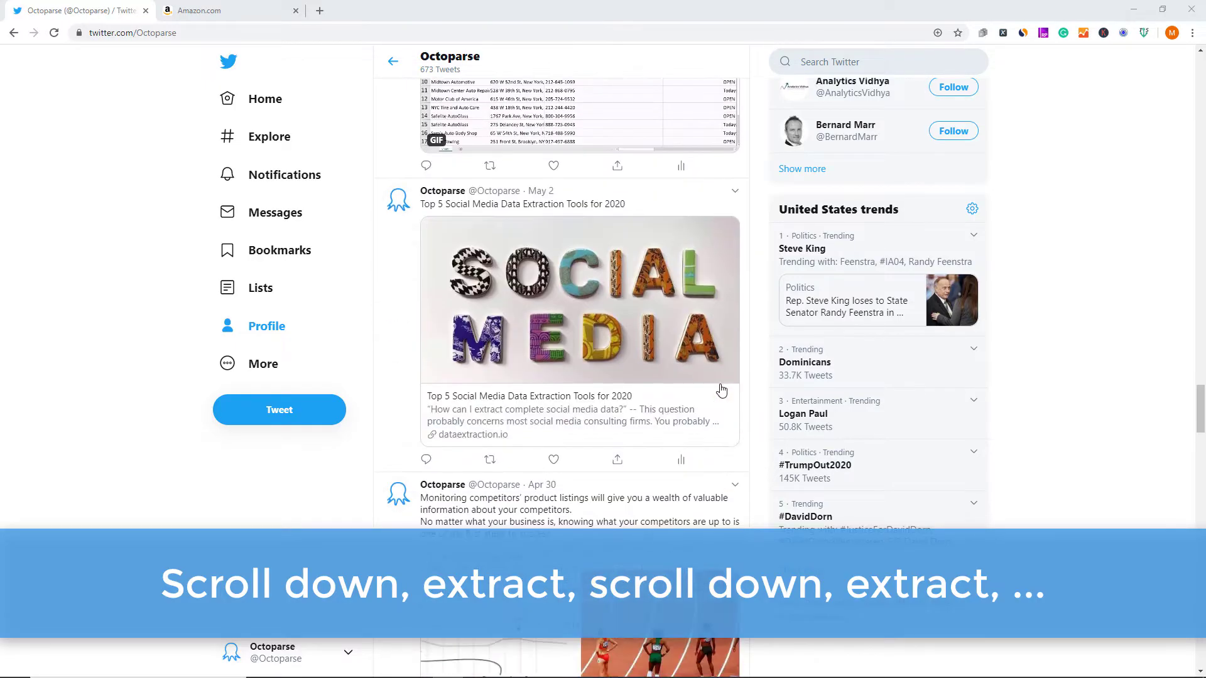
scroll(721, 391, "down", 8)
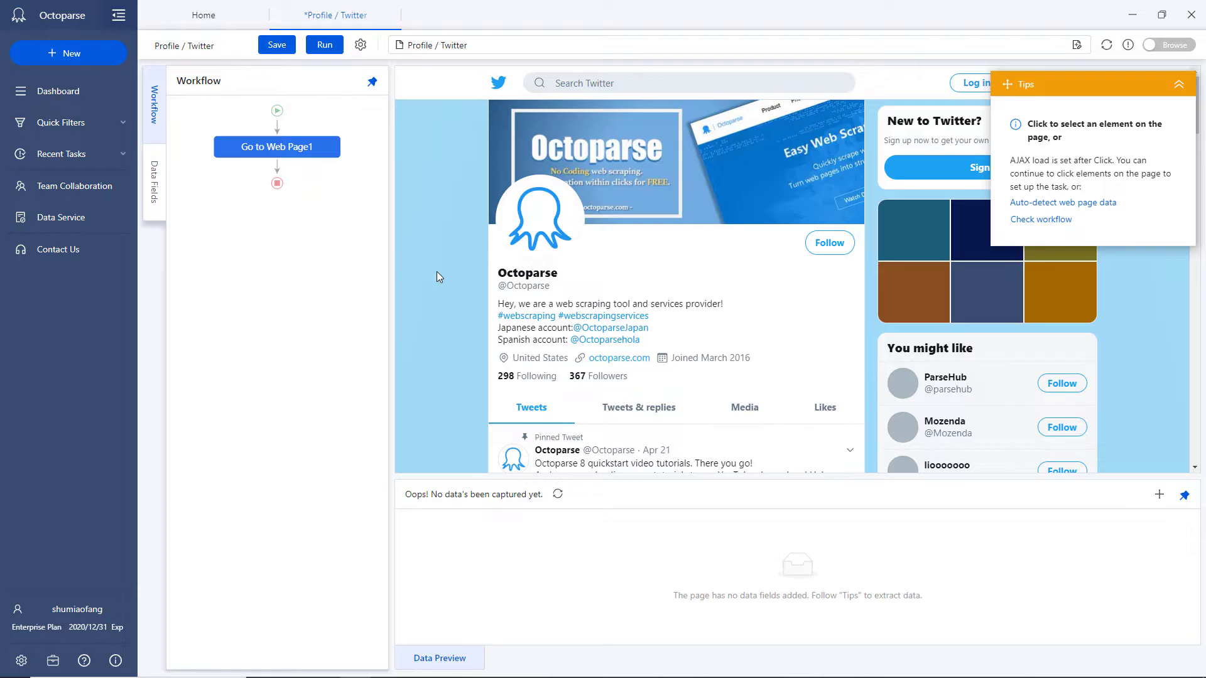
Select the page background and add a 'Loop click single element' pagination loop
left_click(431, 267)
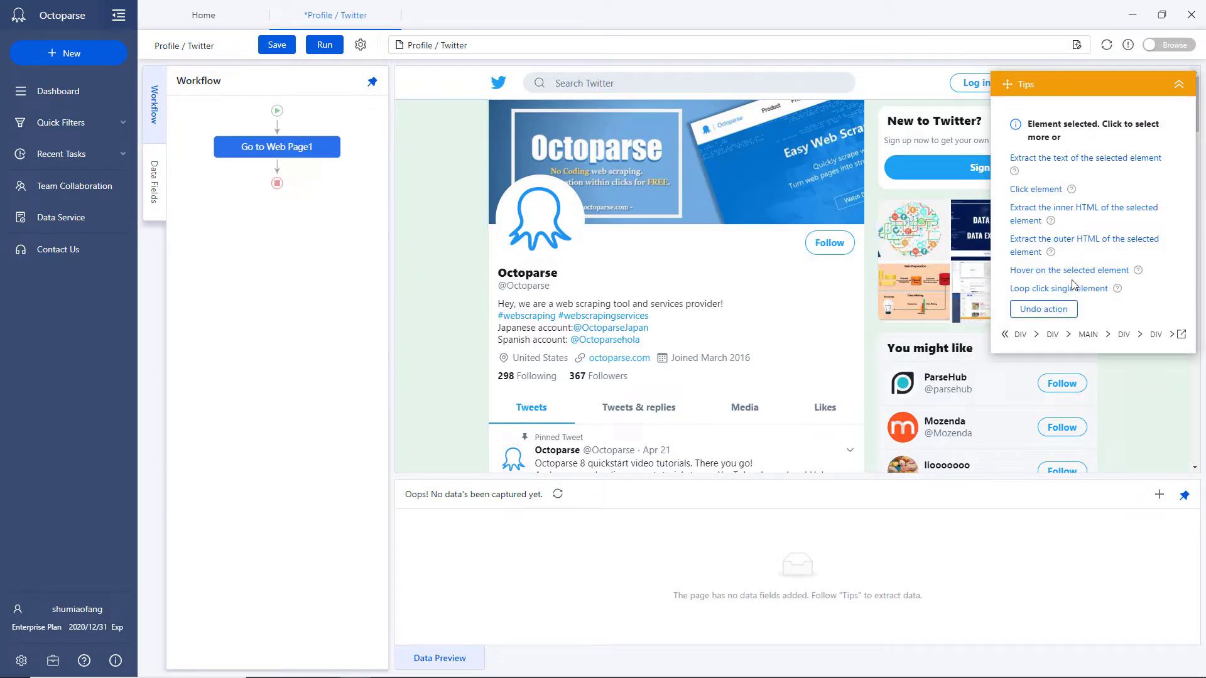
left_click(1070, 291)
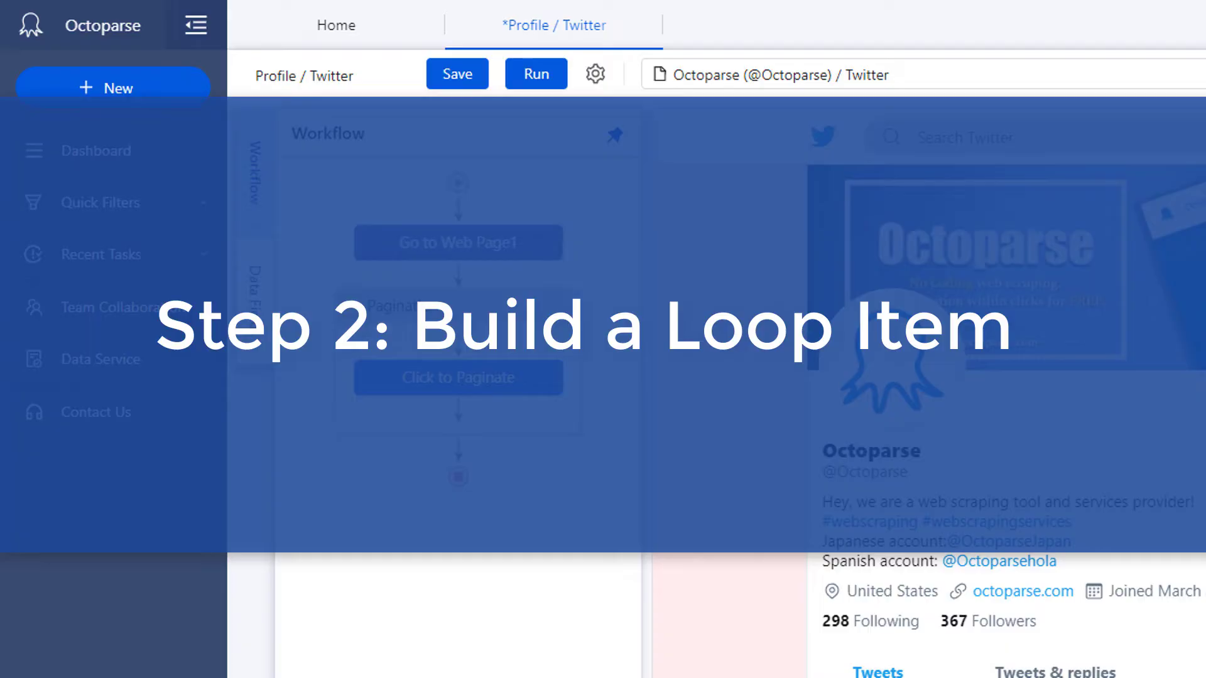
scroll(802, 557, "down", 5)
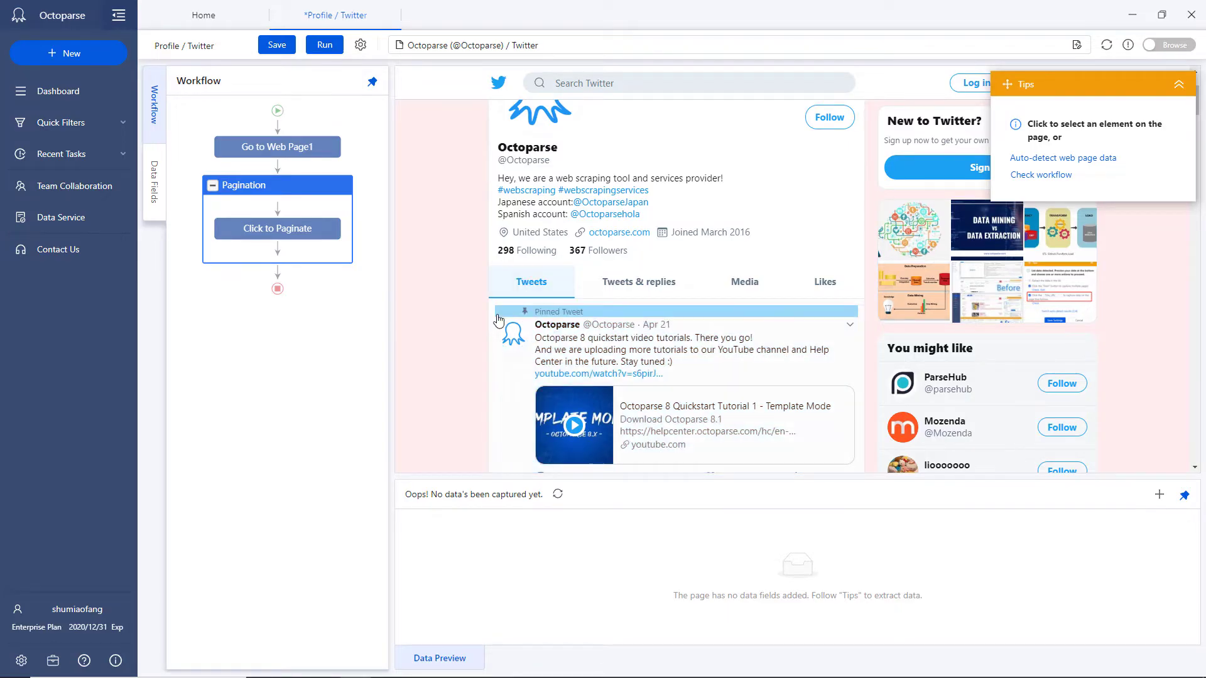
Select the pinned tweet and the next one so all 5 tweets form a list
left_click(492, 308)
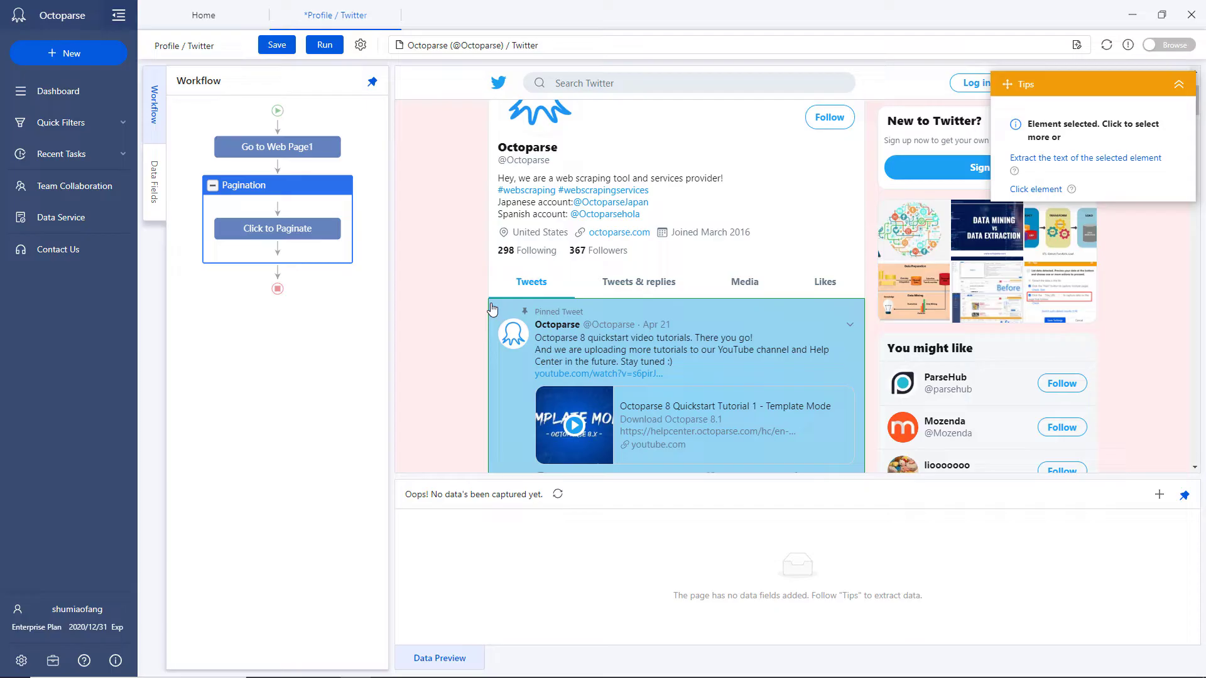
scroll(492, 308, "down", 4)
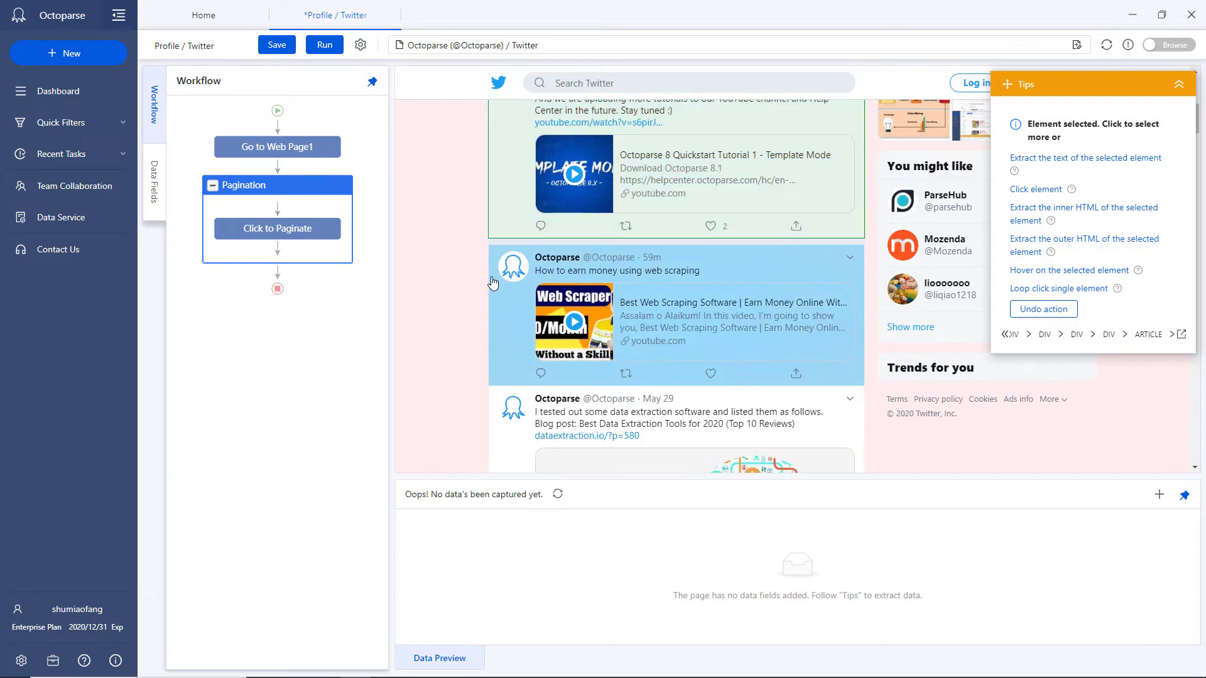
left_click(496, 251)
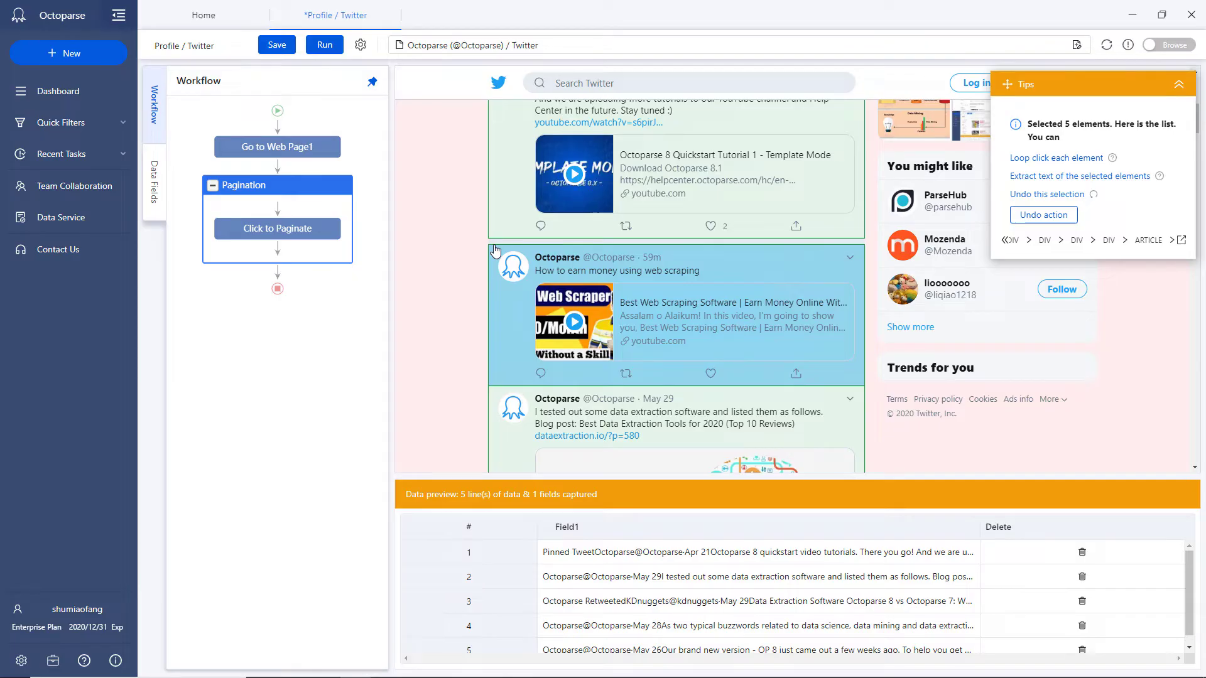
Extract the text of the five selected tweets as Field1 inside a Loop Item
left_click(1094, 180)
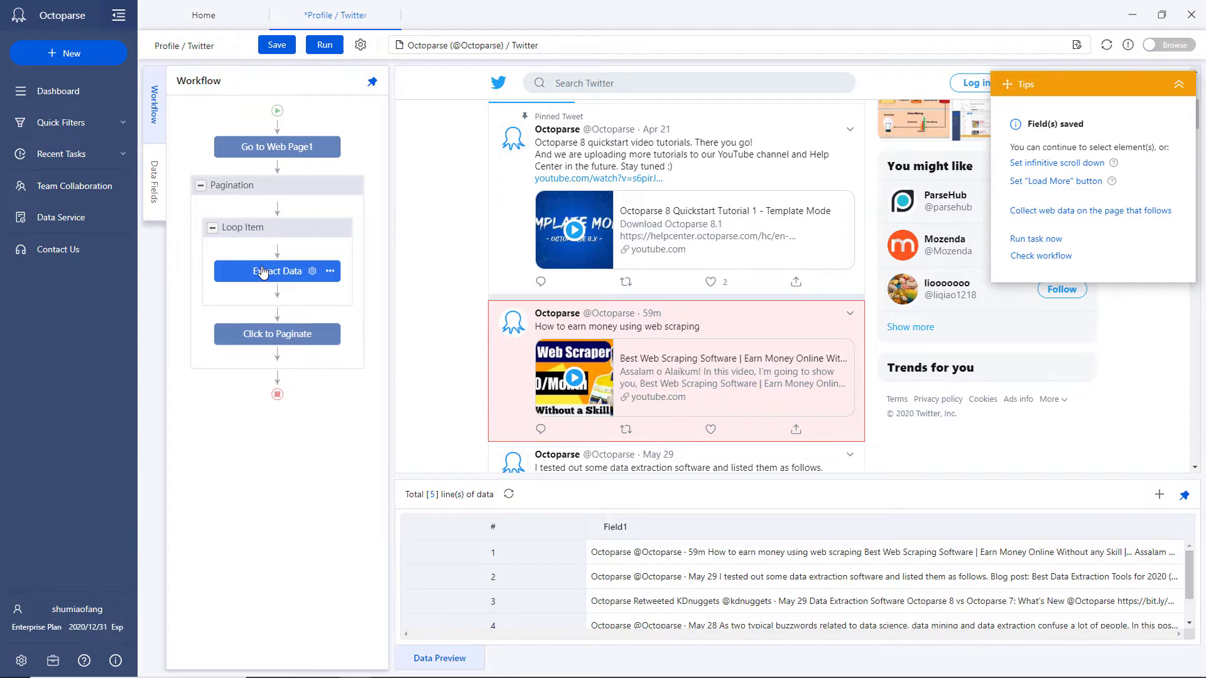
Add the pinned tweet's author name and date (Apr 21) as extracted fields
left_click(313, 272)
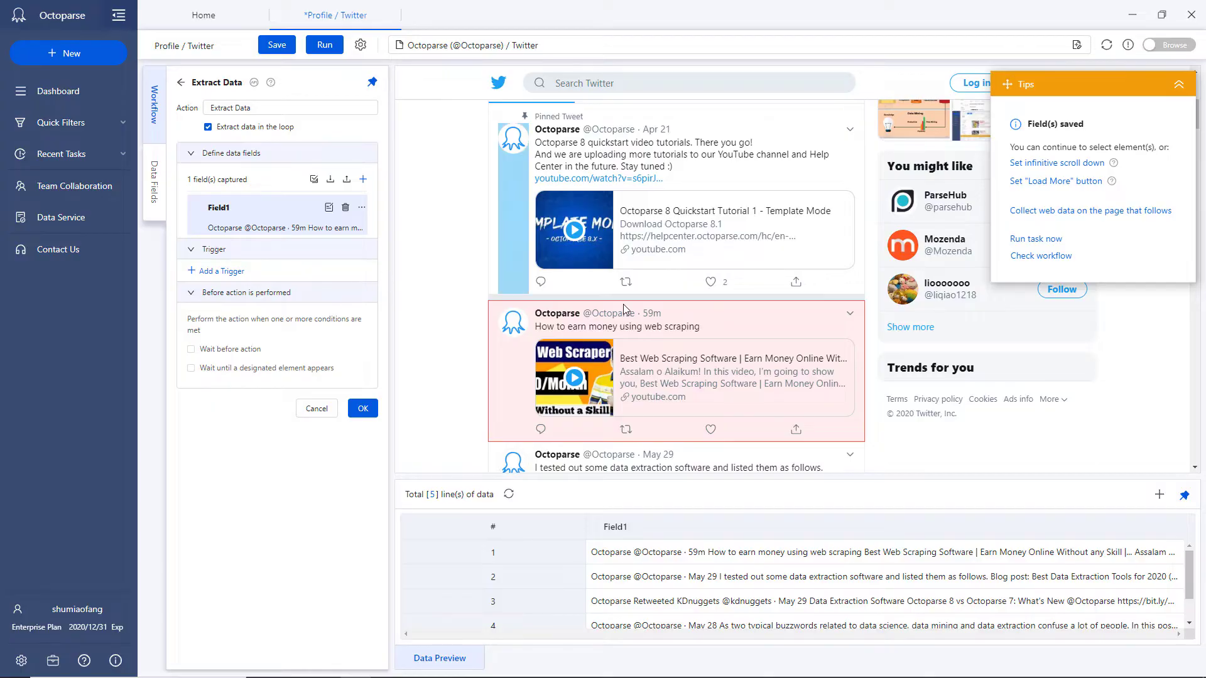
scroll(623, 304, "up", 5)
left_click(556, 442)
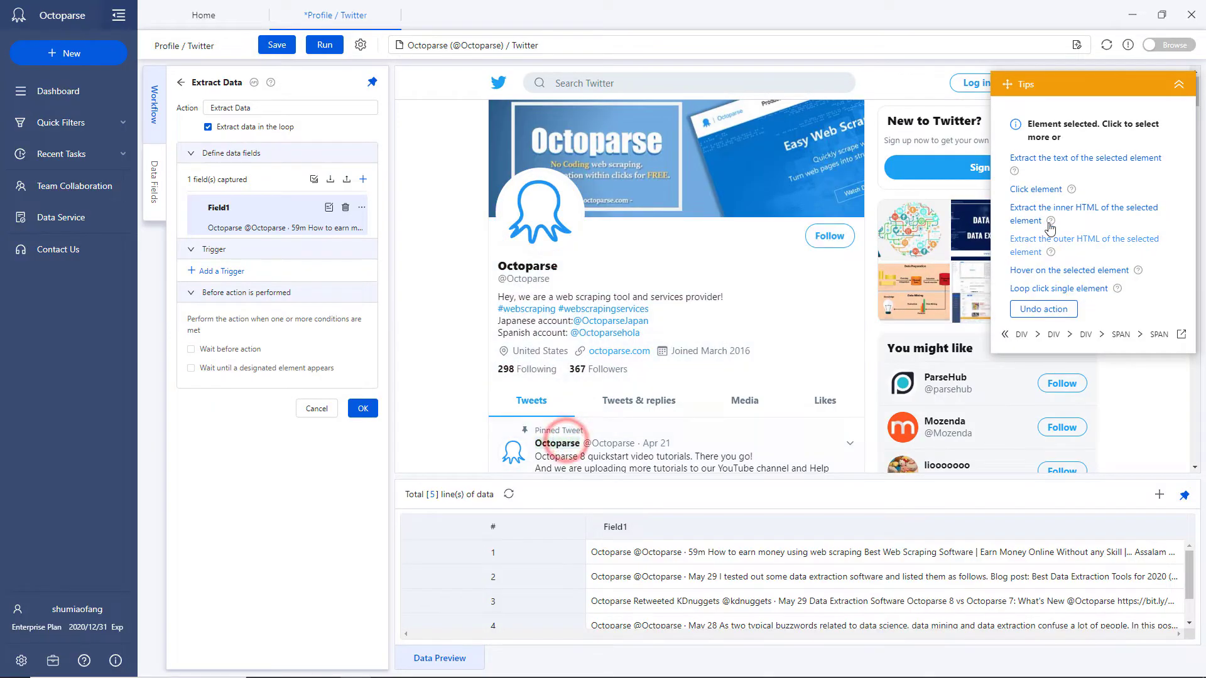
left_click(1047, 159)
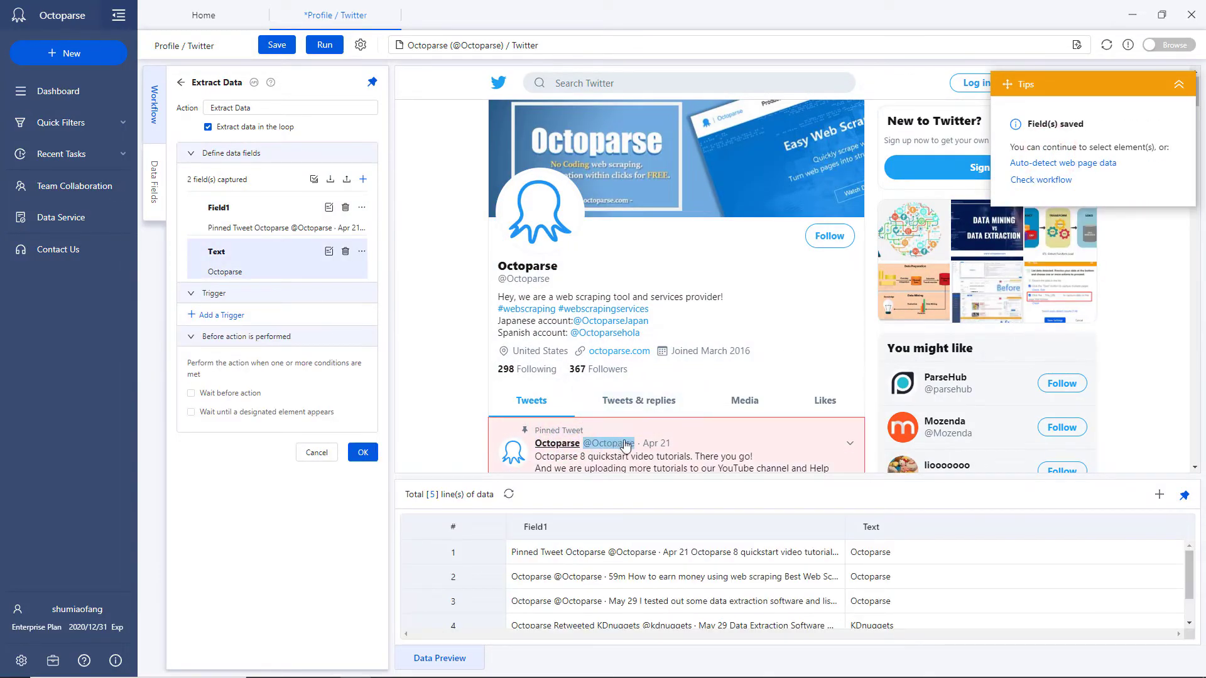
left_click(667, 443)
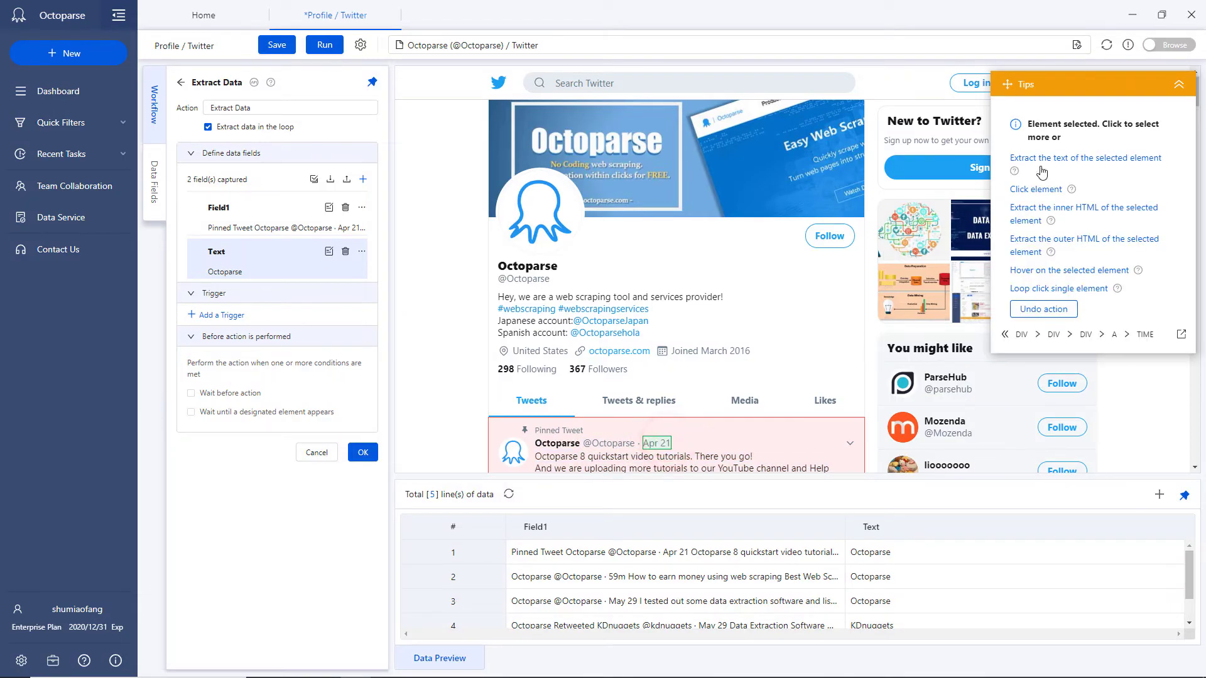
left_click(1055, 158)
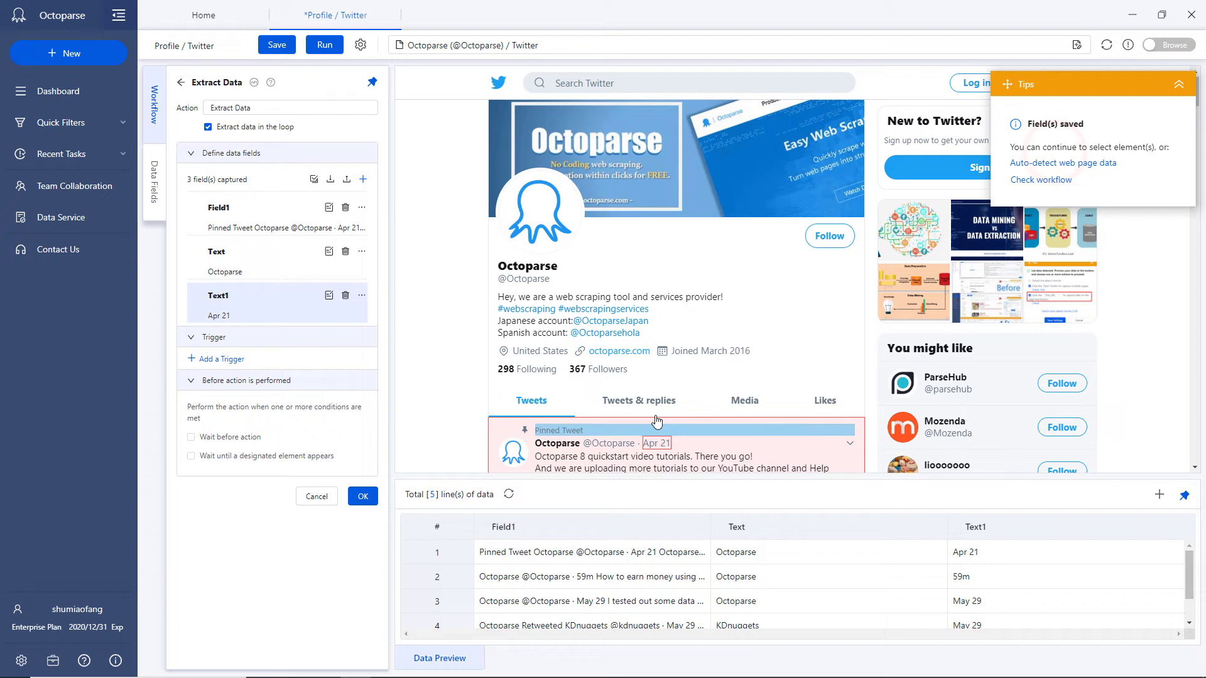
Add the tweet's reply, retweet and like counts and its text as fields
scroll(563, 346, "down", 4)
scroll(563, 346, "up", 2)
scroll(563, 346, "down", 2)
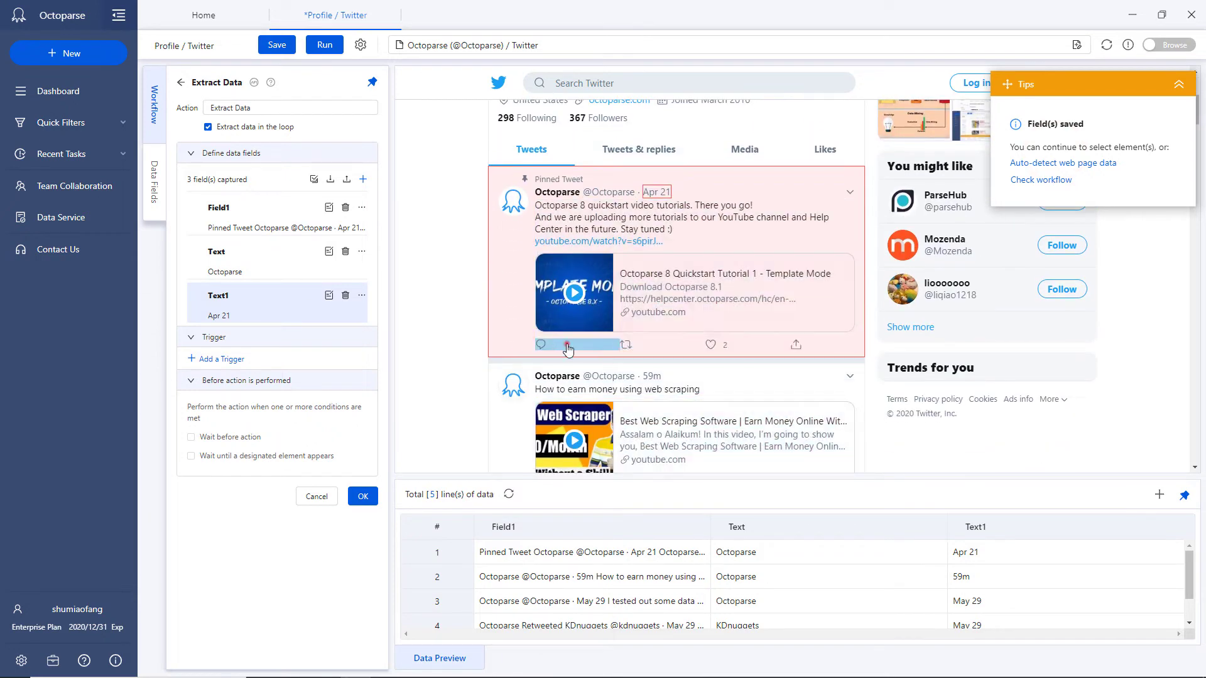
left_click(563, 346)
left_click(1050, 177)
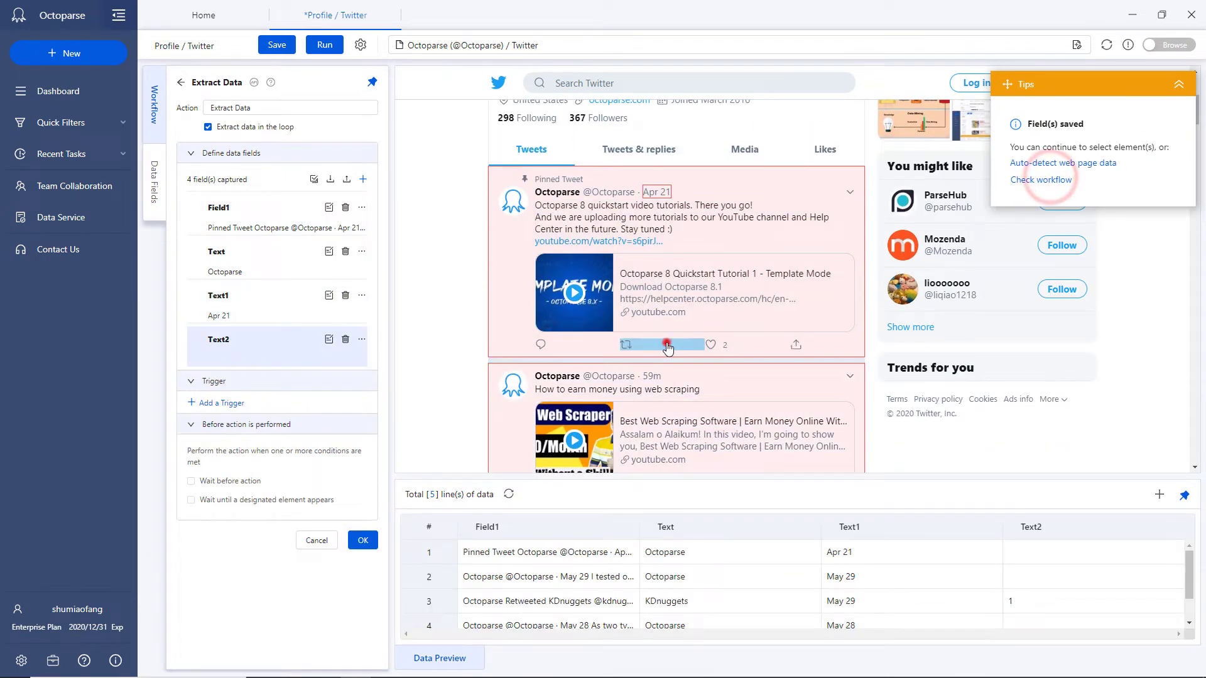
left_click(666, 343)
left_click(1058, 176)
left_click(751, 346)
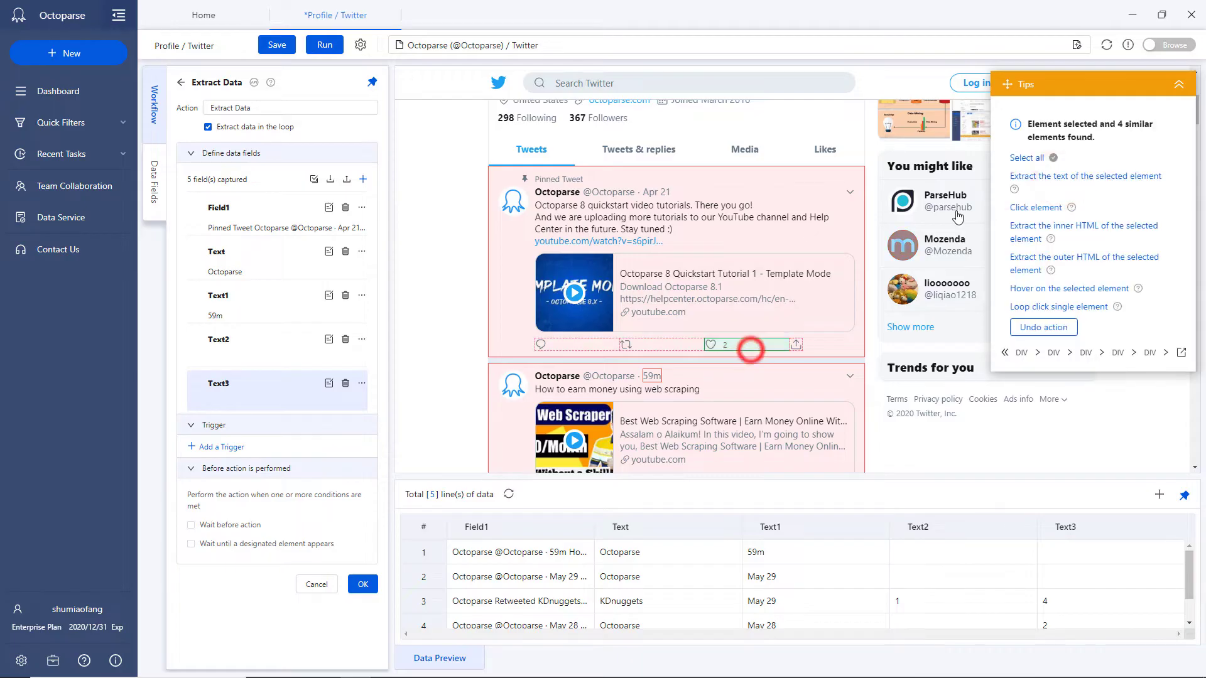
left_click(1055, 168)
left_click(696, 234)
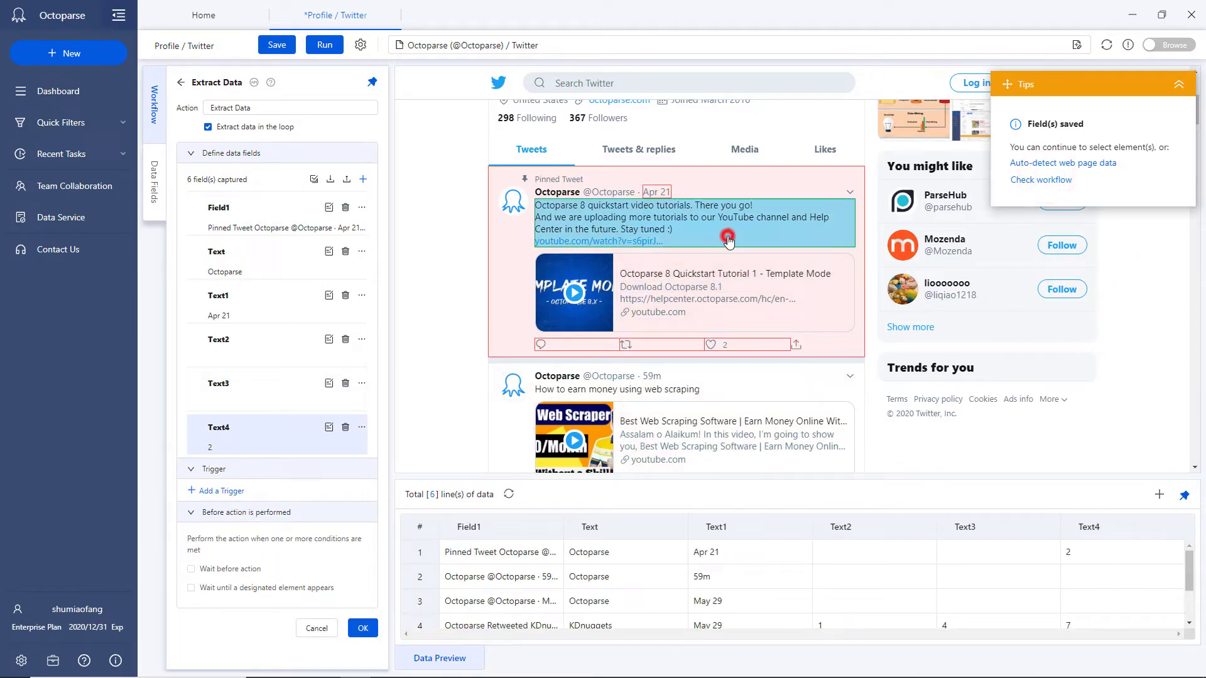
left_click(1103, 159)
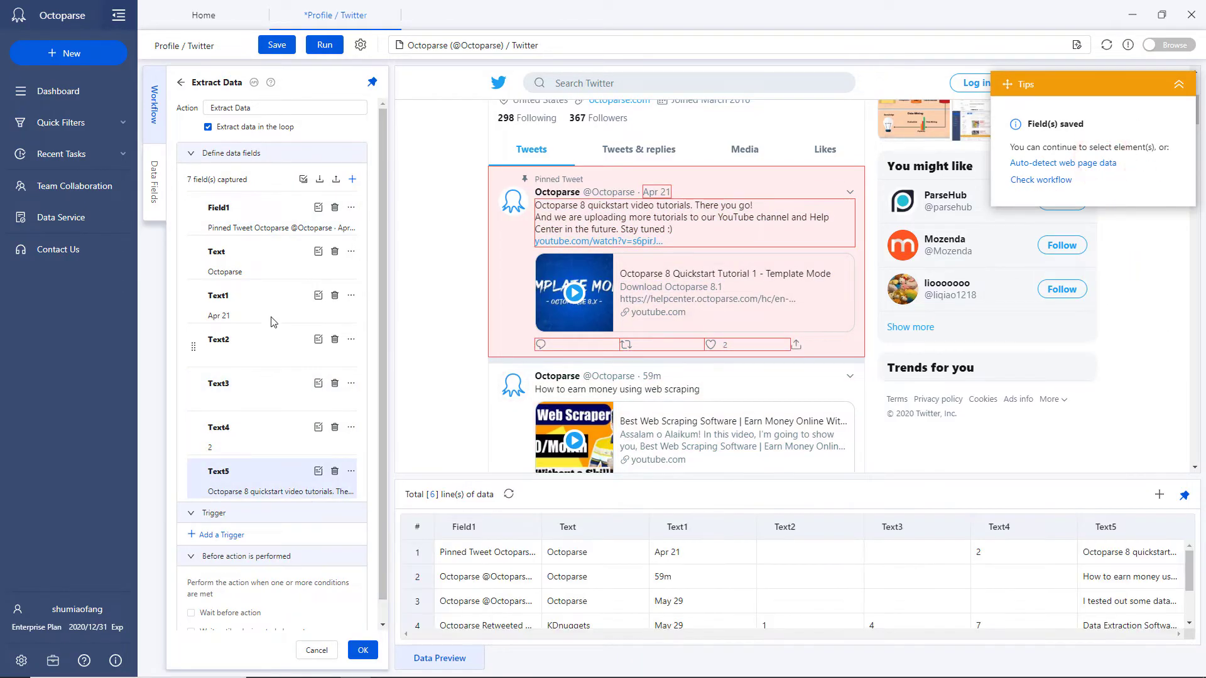
Delete the redundant Field1, apply the remaining six fields, and save the task
left_click(335, 208)
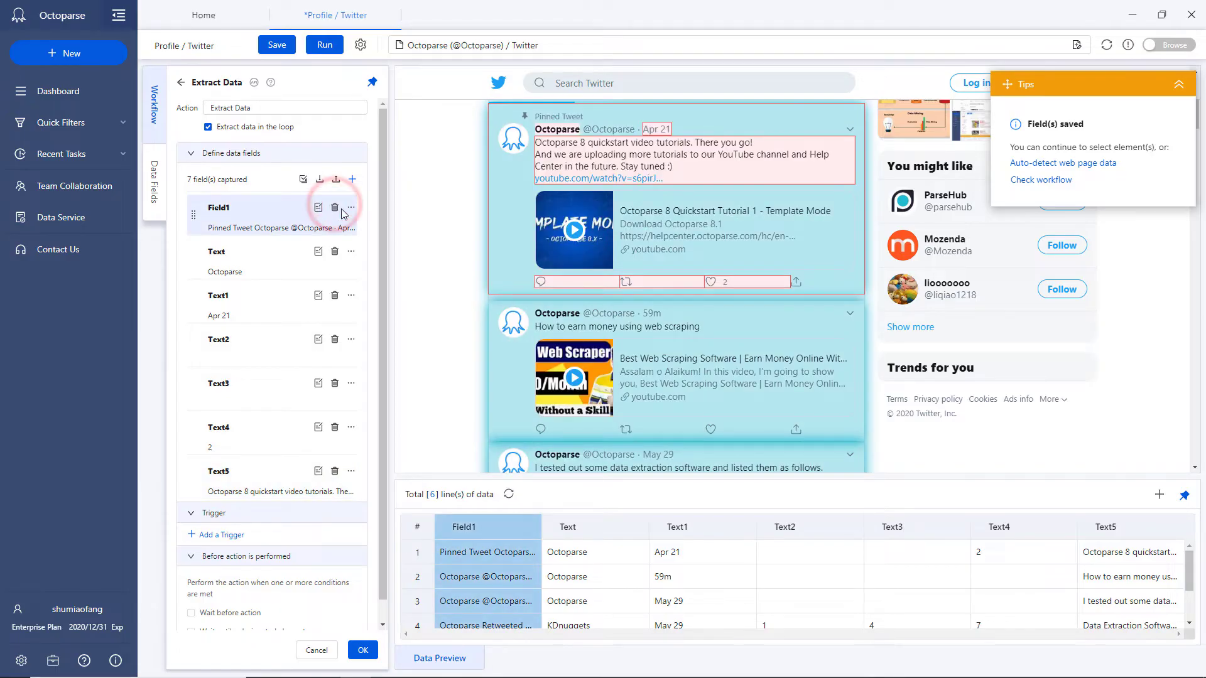
left_click(717, 394)
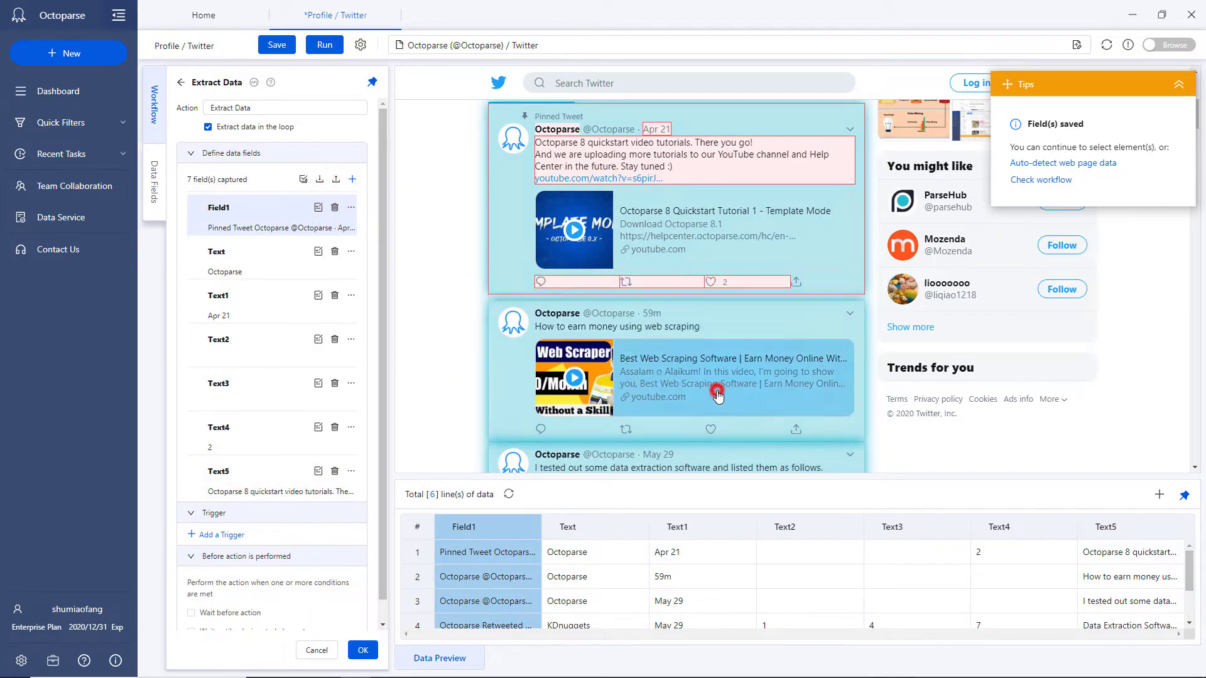
left_click(358, 629)
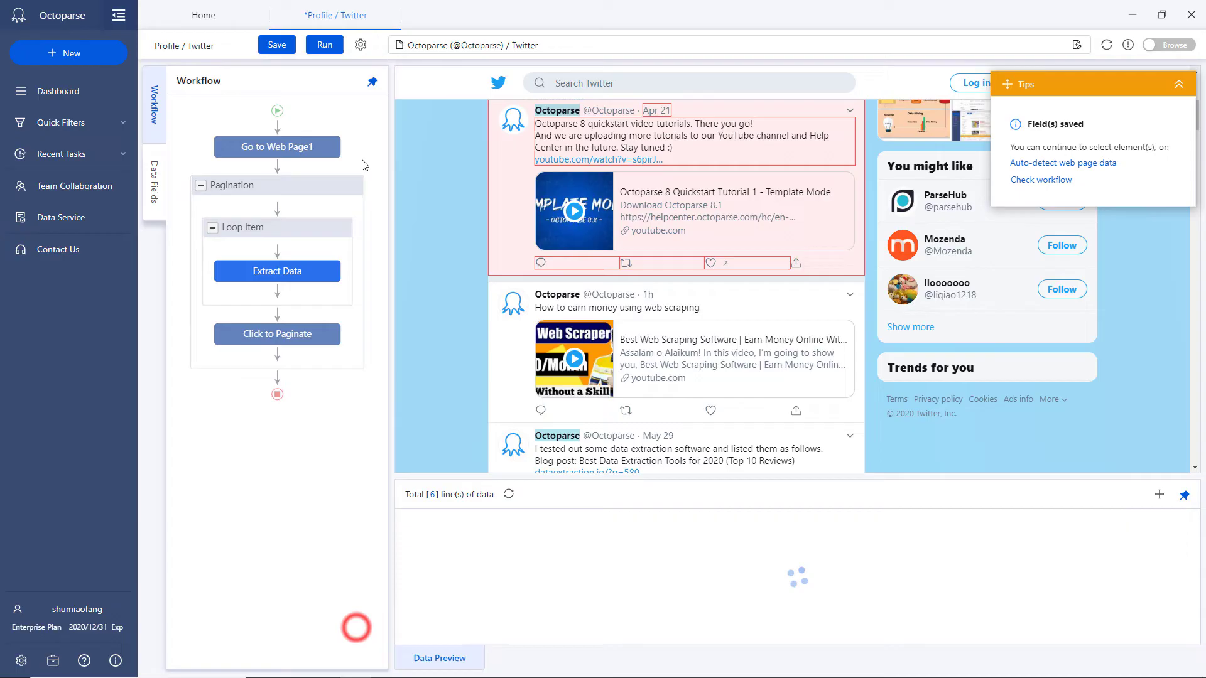
left_click(277, 45)
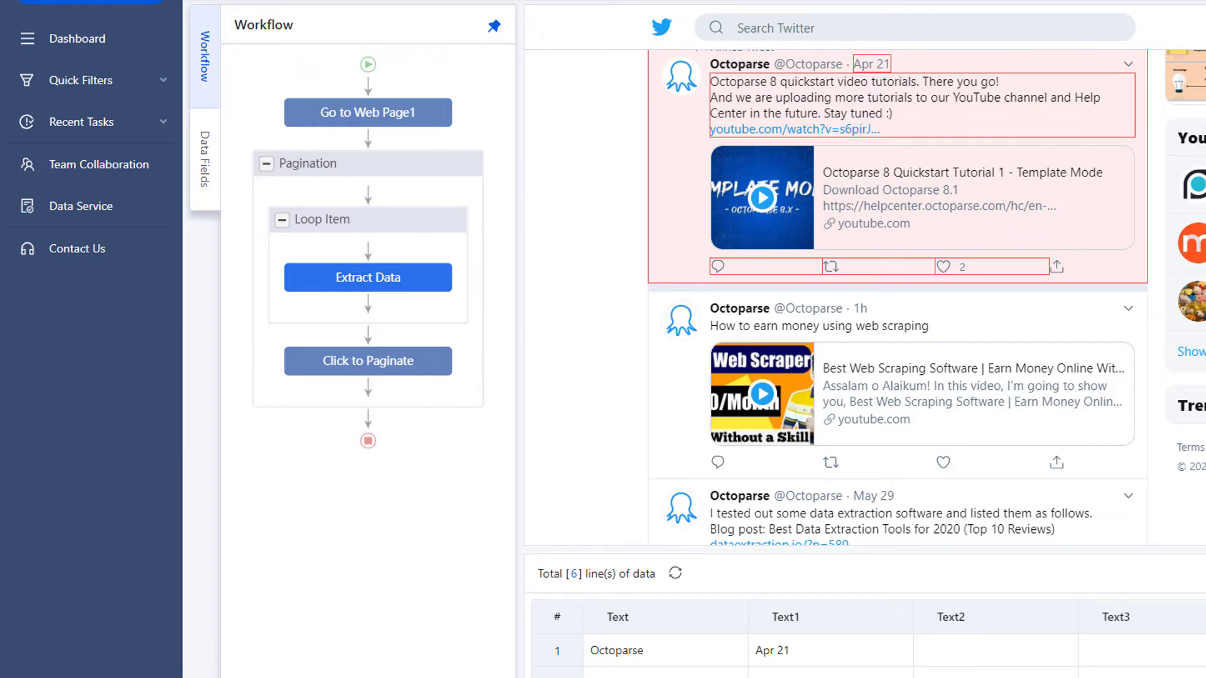
Give the Click to Paginate step a 5s AJAX timeout with no wait before the action
left_click(409, 356)
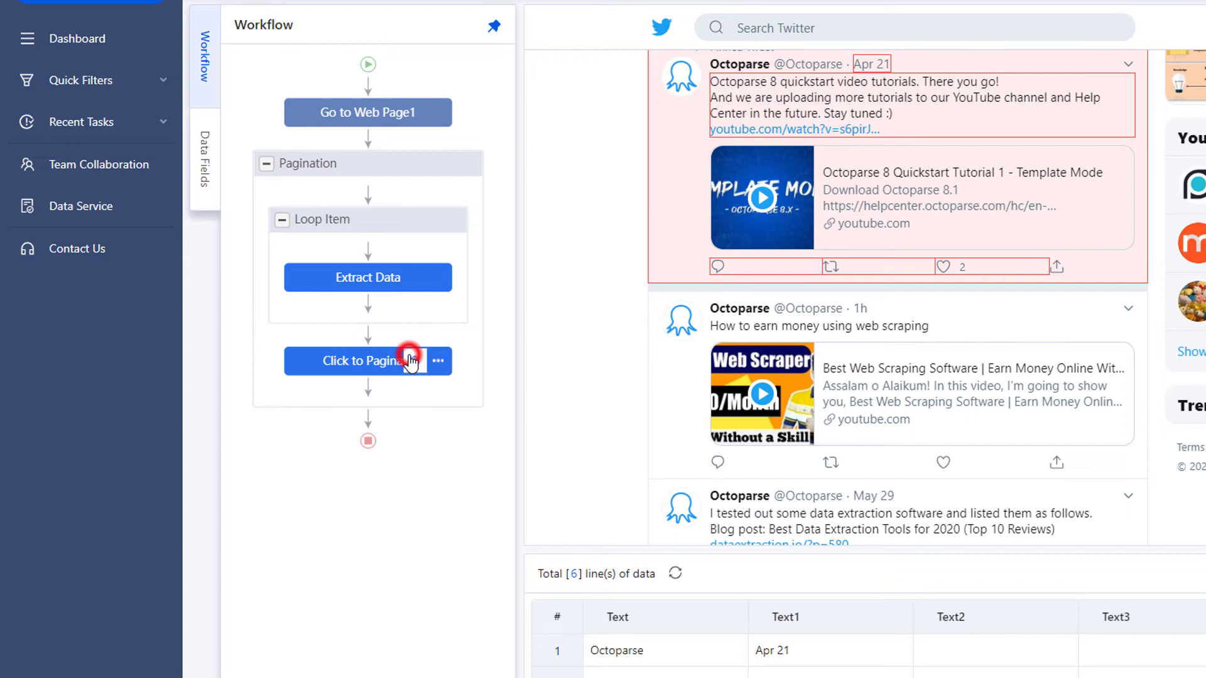
left_click(366, 283)
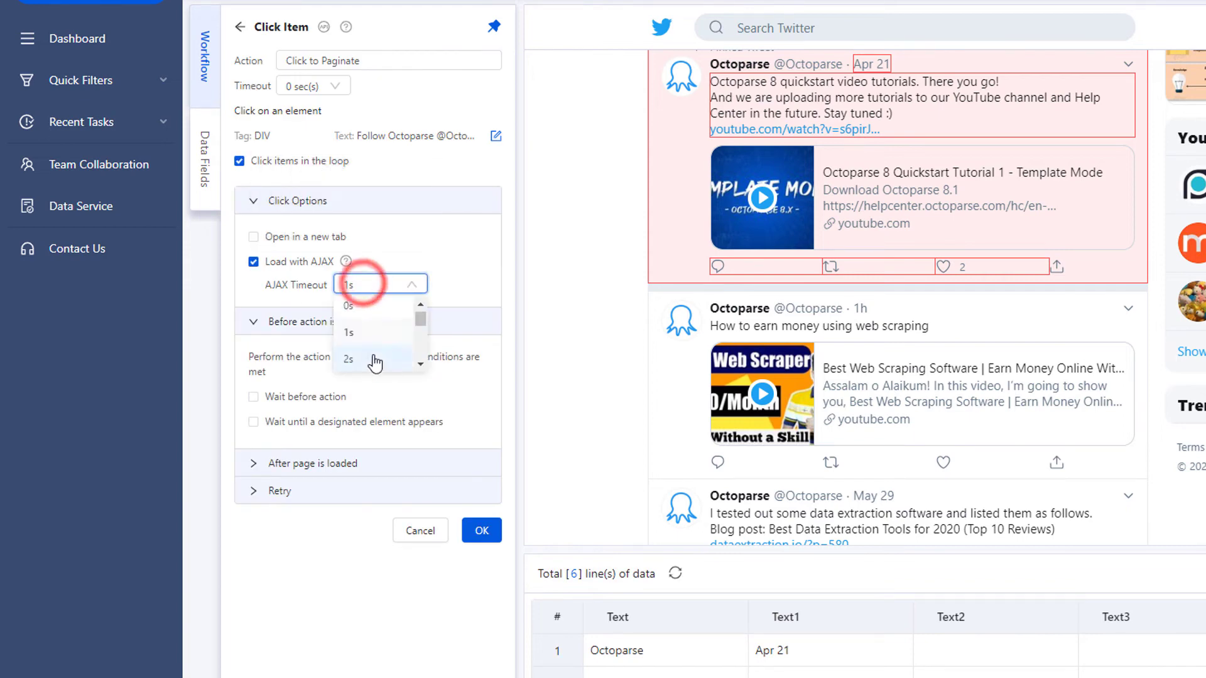
scroll(374, 355, "up", 3)
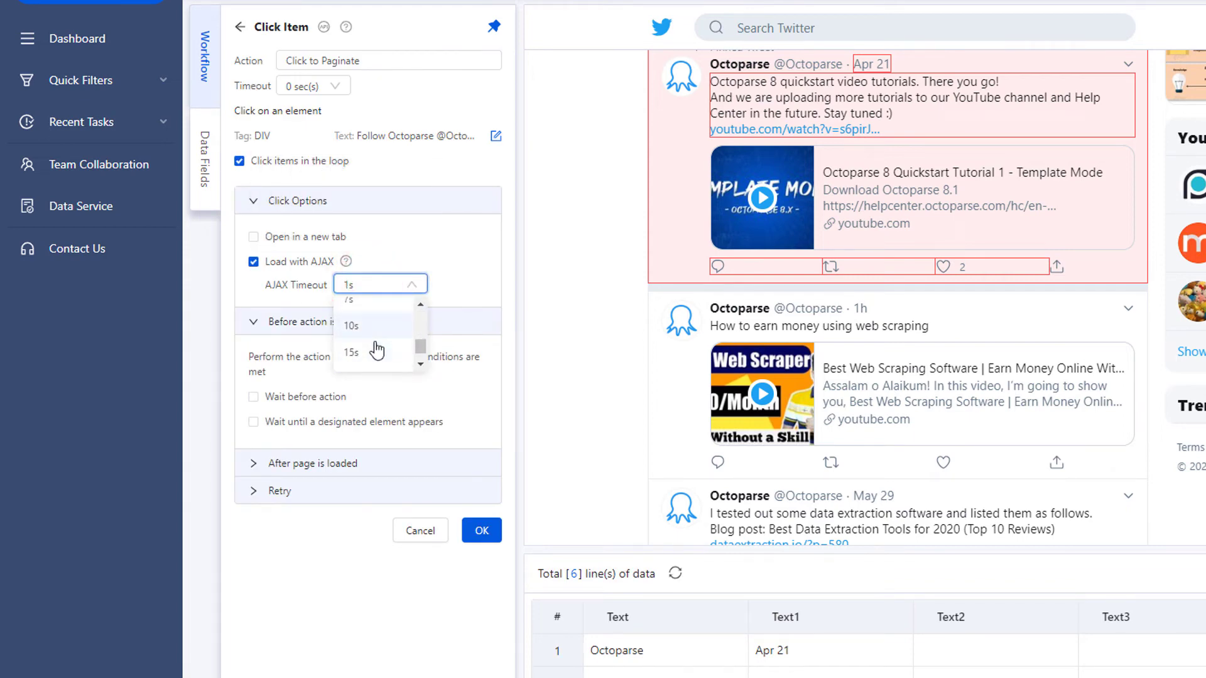
left_click(369, 353)
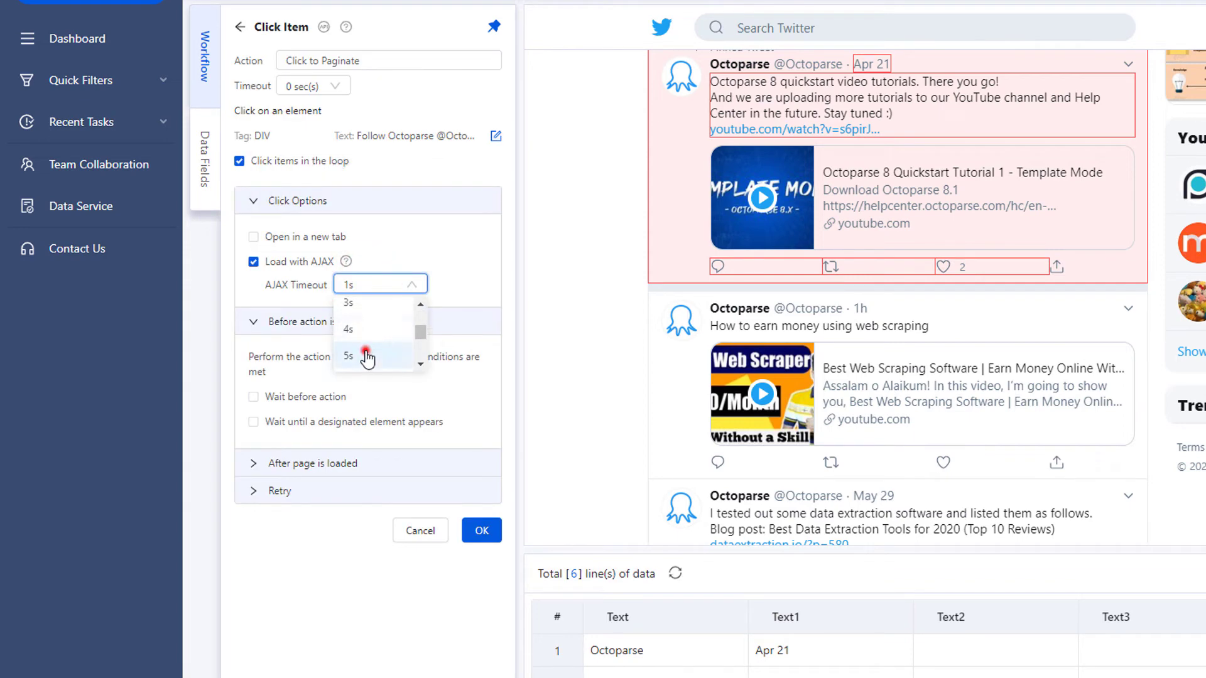
left_click(327, 422)
left_click(289, 421)
left_click(293, 396)
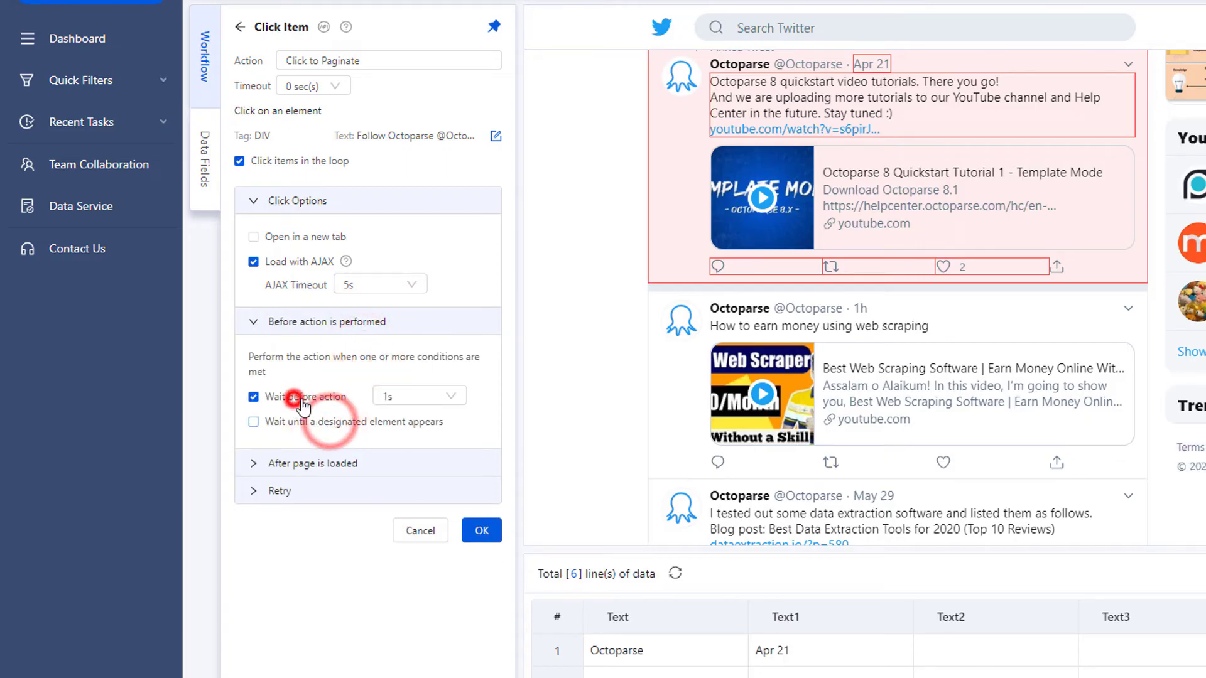
After page load, scroll down one screen 2 times, waiting 2s, and apply the settings
left_click(317, 465)
left_click(322, 531)
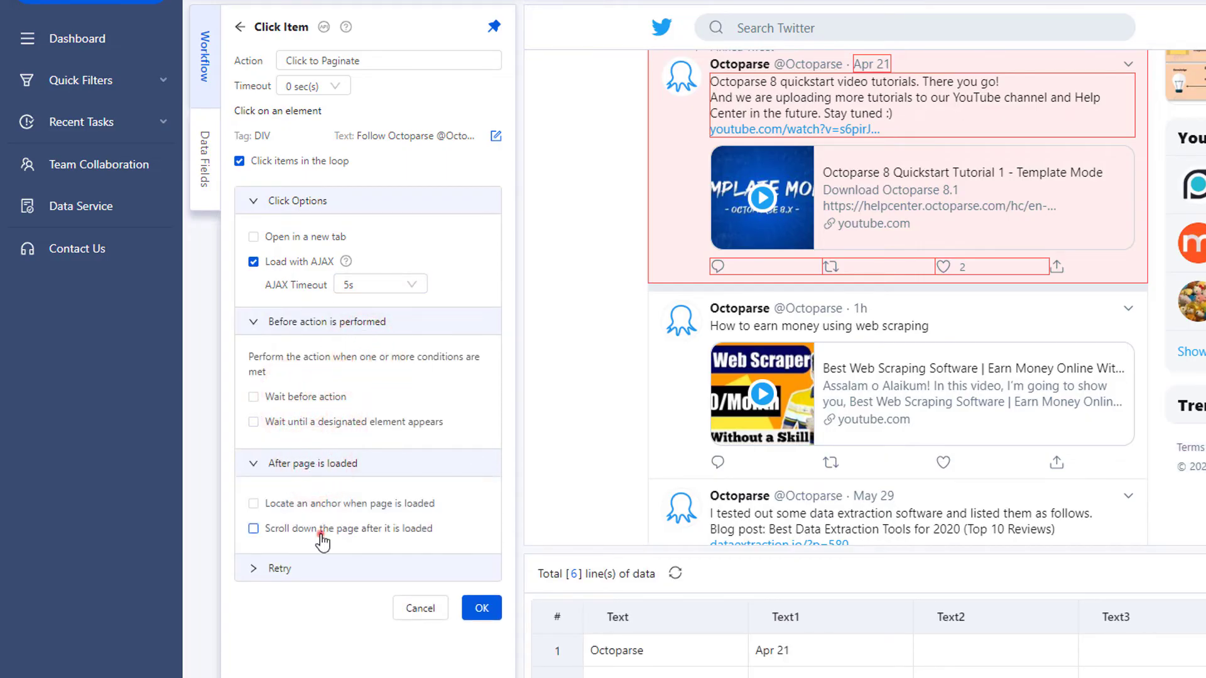
left_click(363, 602)
key("BackSpace")
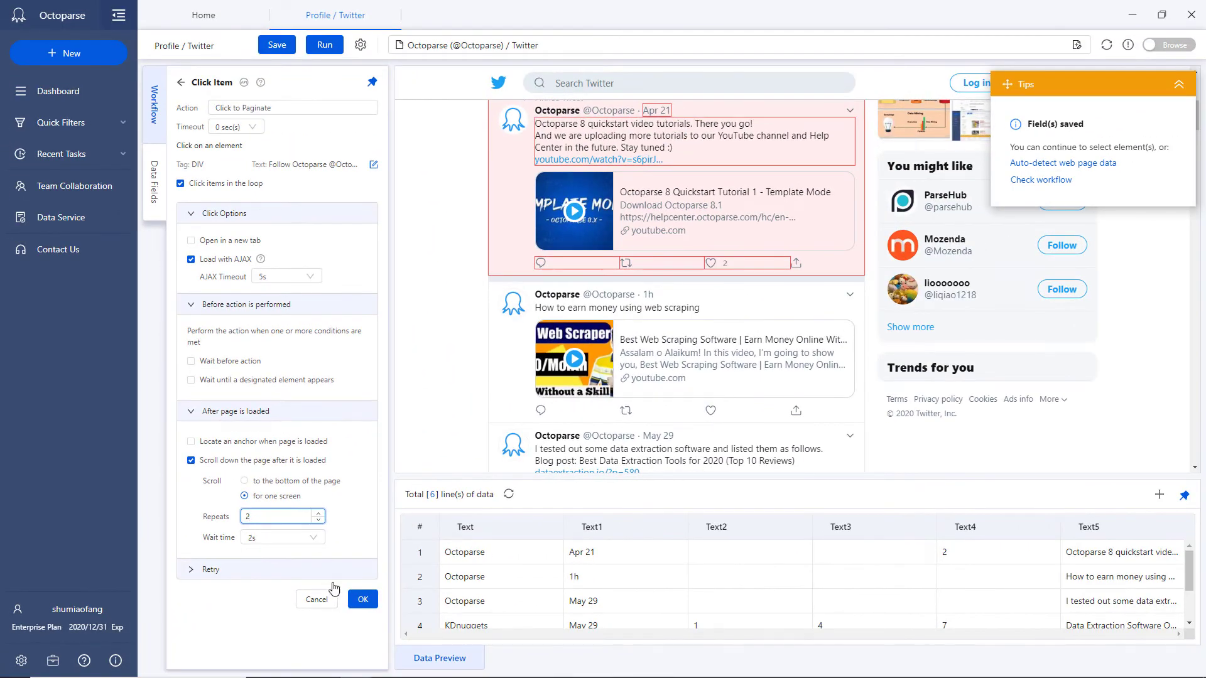
left_click(362, 599)
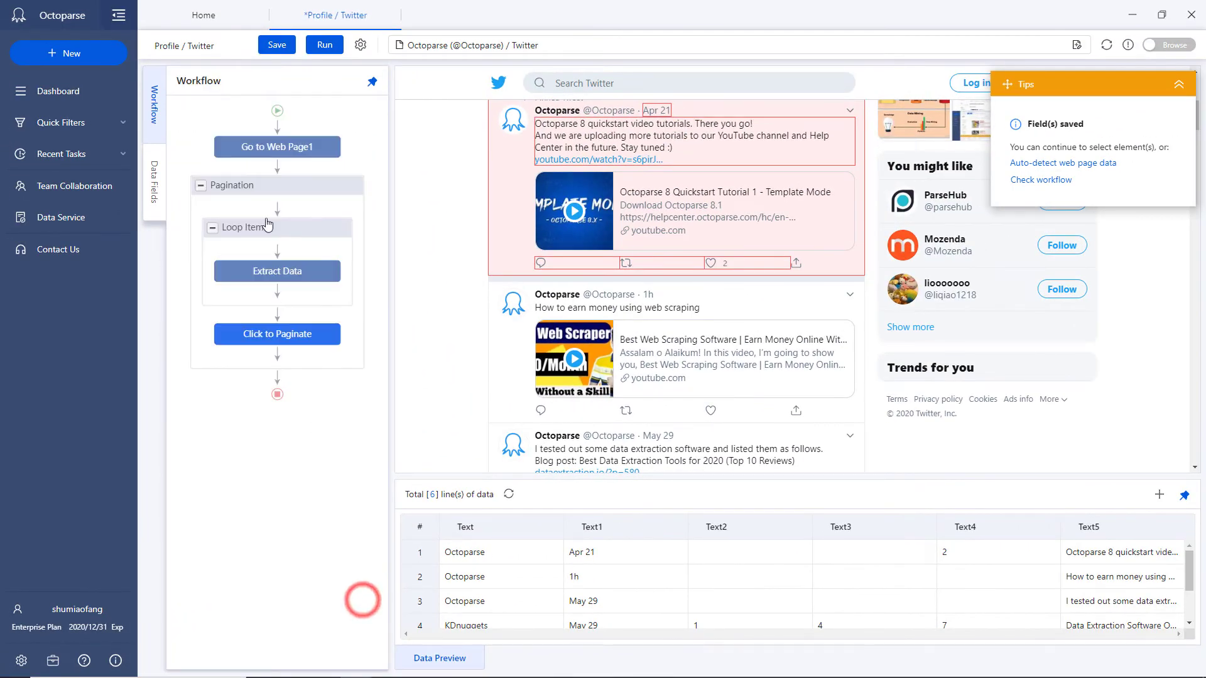
Make the Pagination loop exit after 20 repeats and save the task
left_click(272, 49)
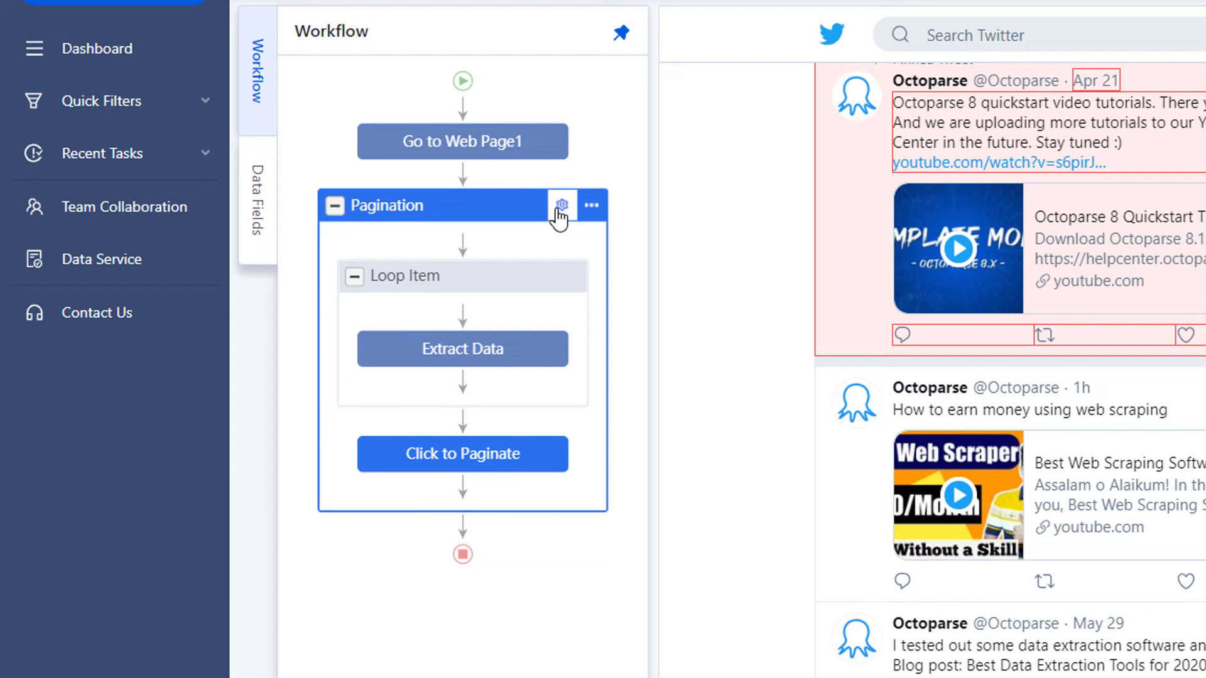
left_click(558, 209)
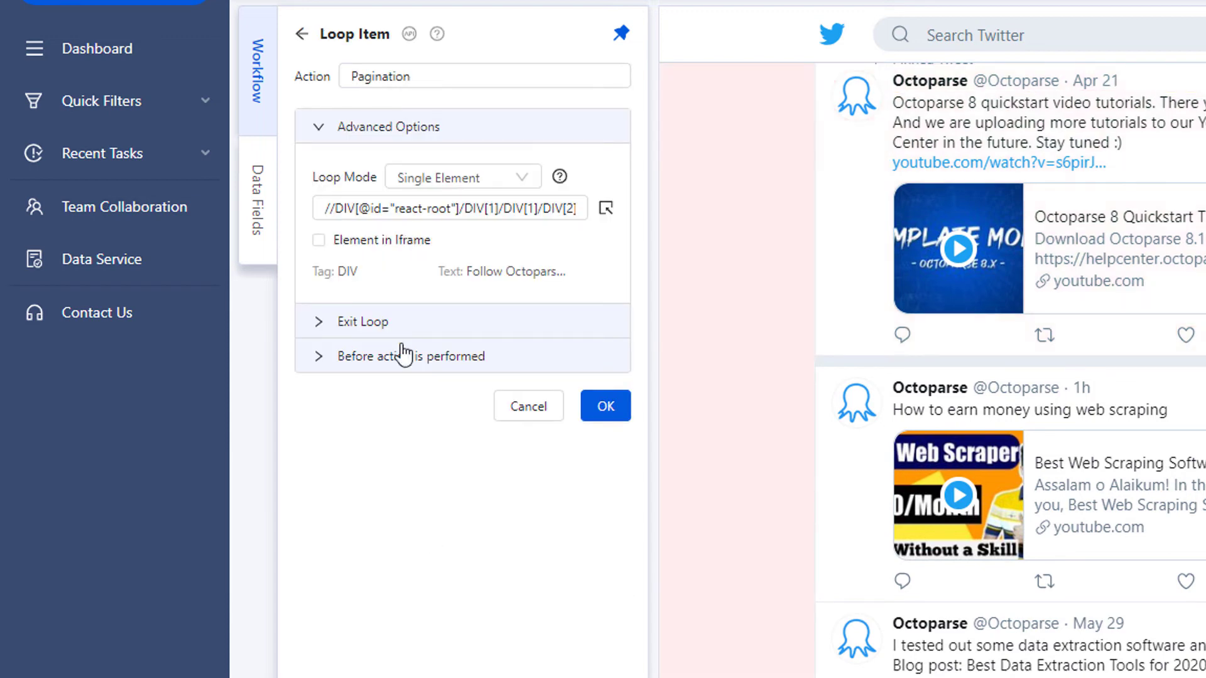
left_click(405, 323)
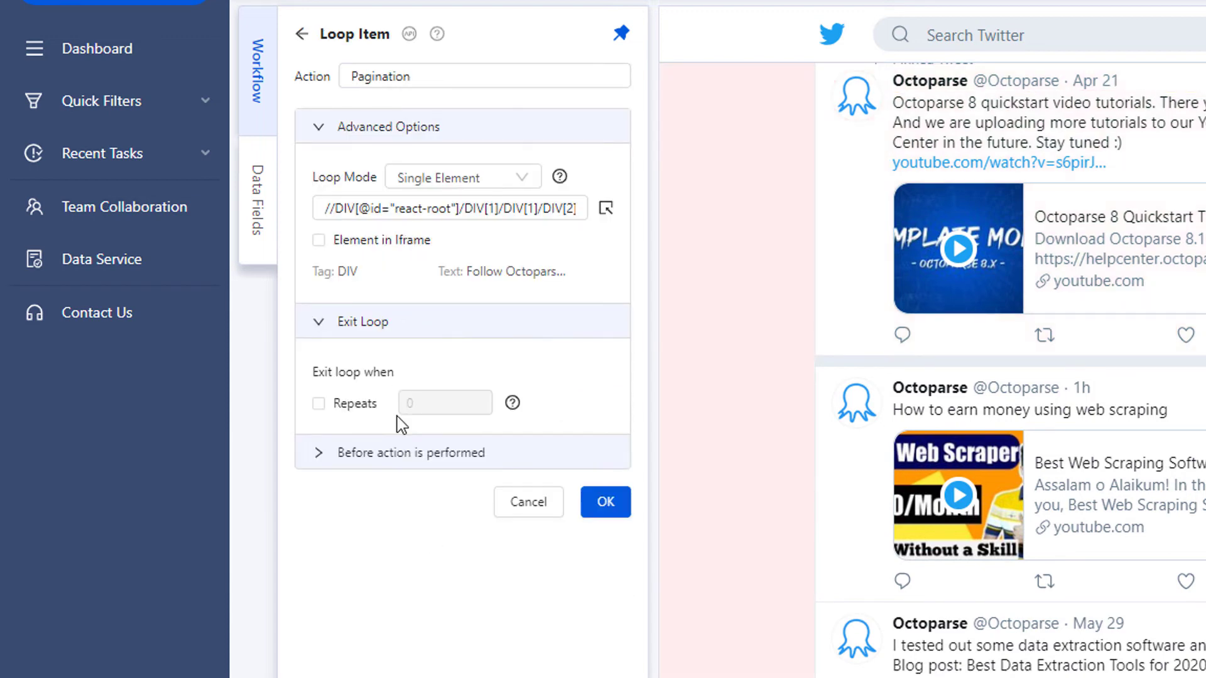
left_click(318, 403)
left_click(436, 405)
type("20")
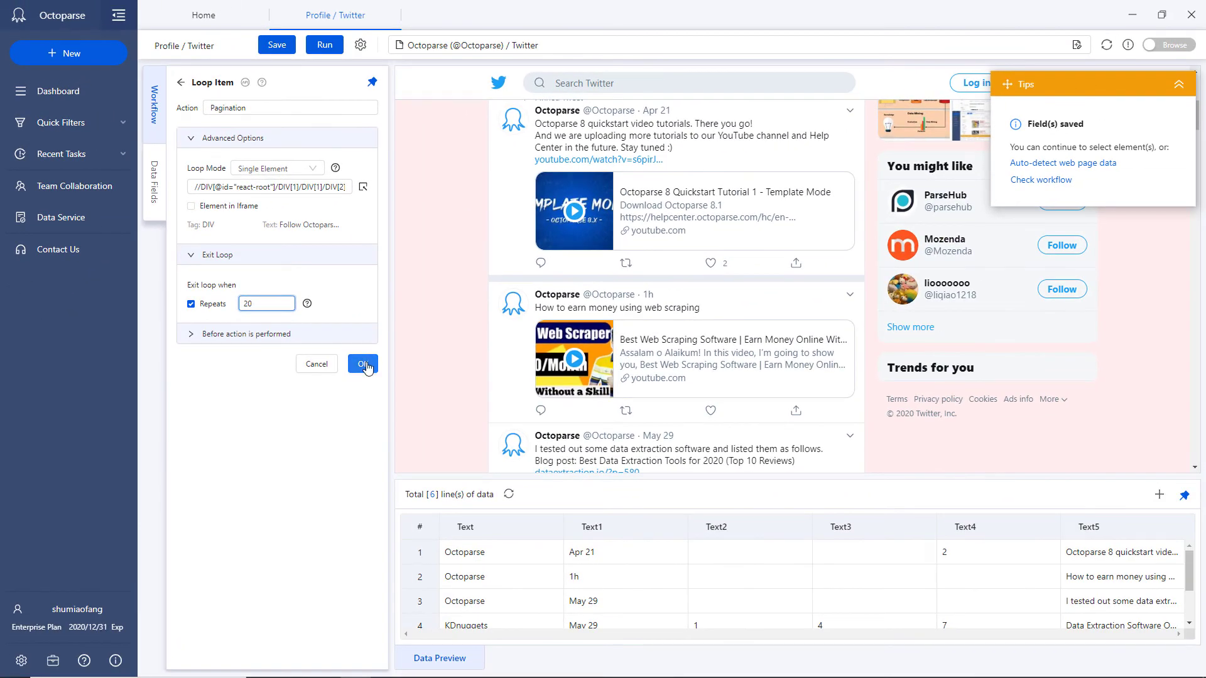
left_click(586, 492)
left_click(267, 46)
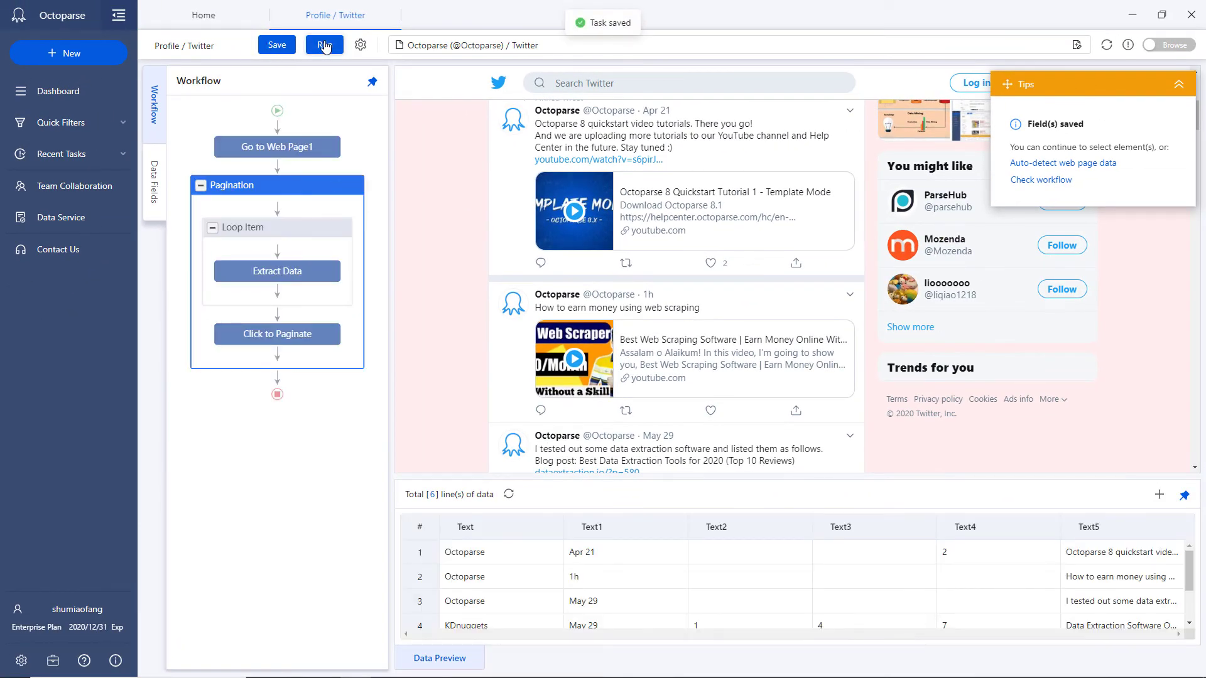
Run the task on this device and export the extracted tweets as an Excel (xlsx) file
left_click(324, 45)
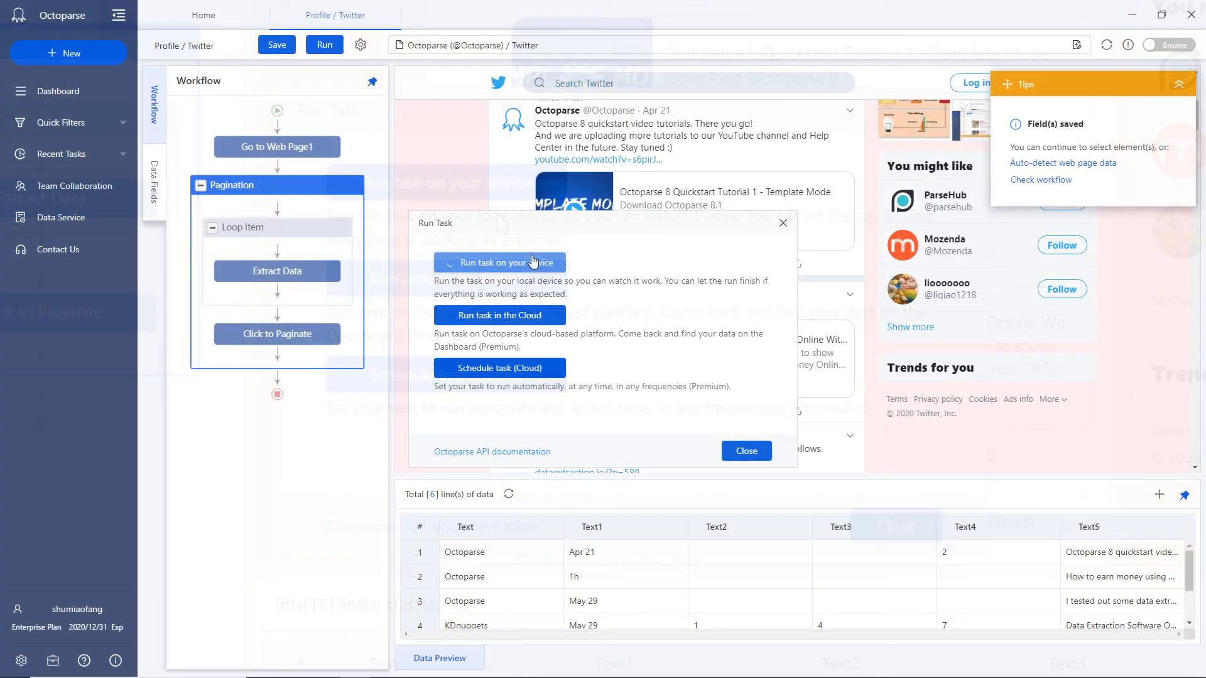
left_click(475, 182)
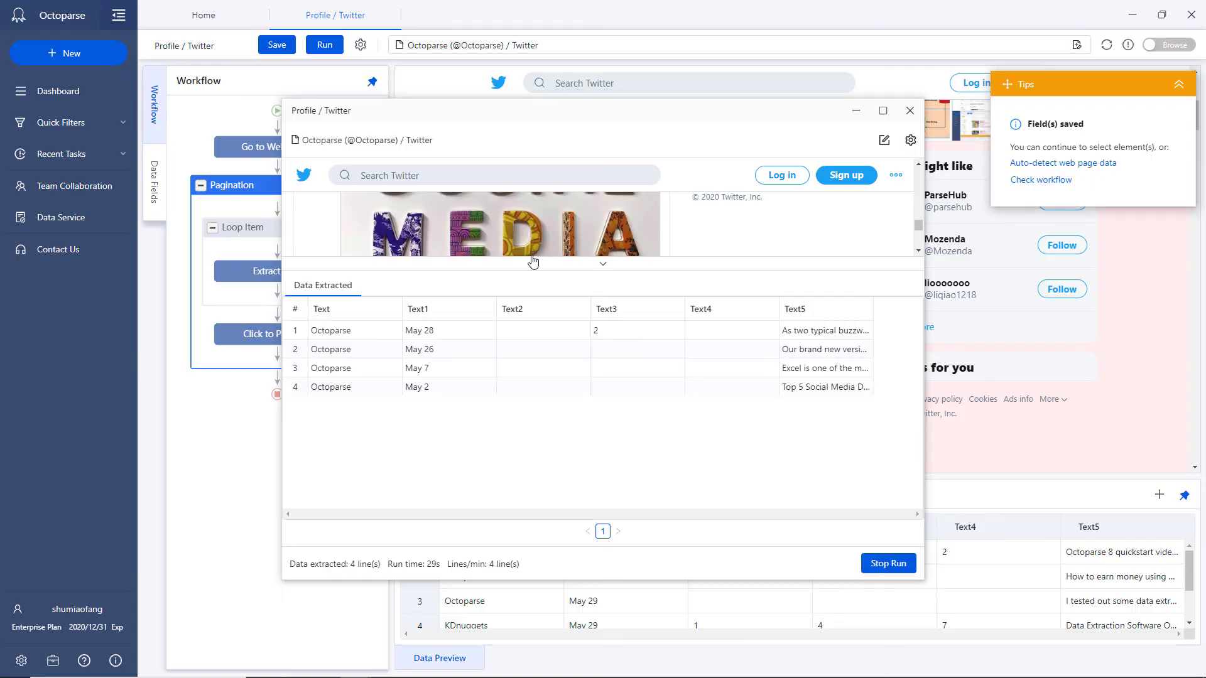
left_click(883, 112)
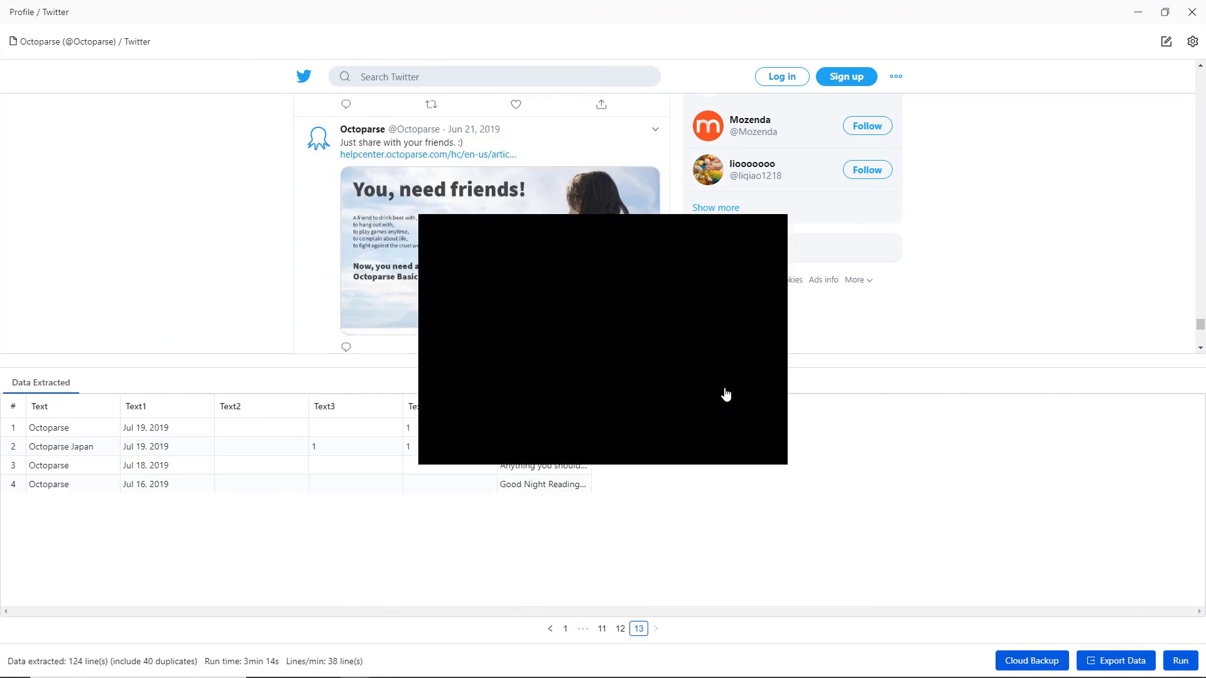
left_click(466, 314)
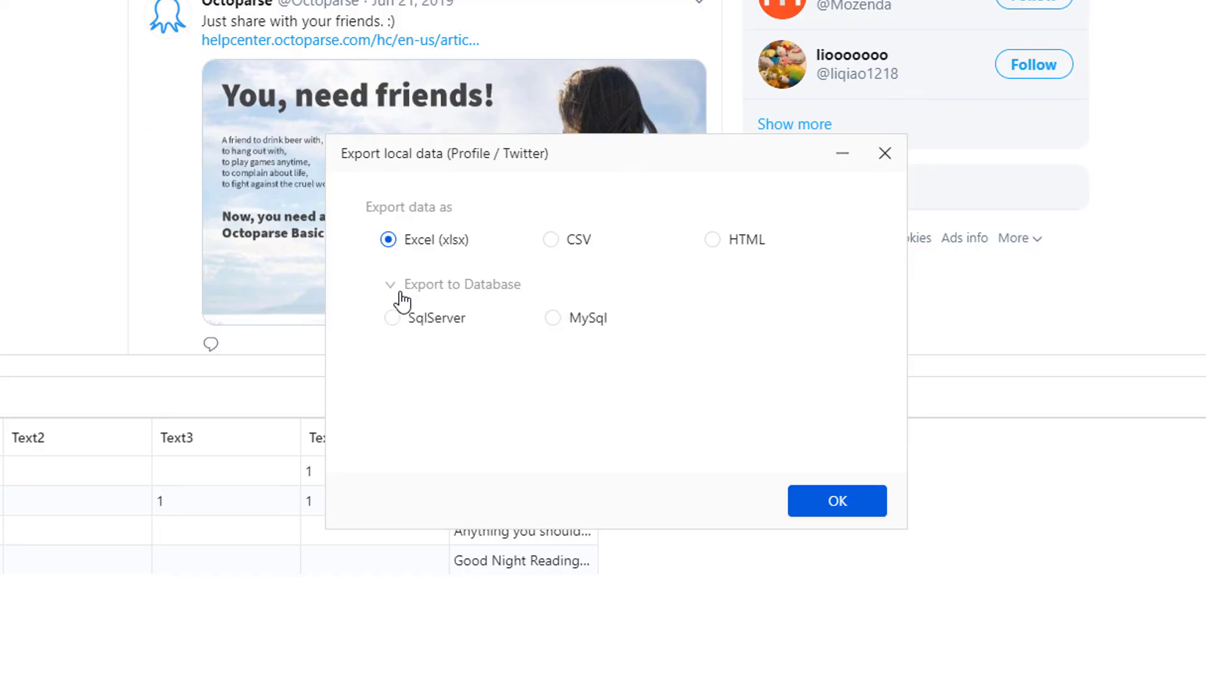
left_click(825, 503)
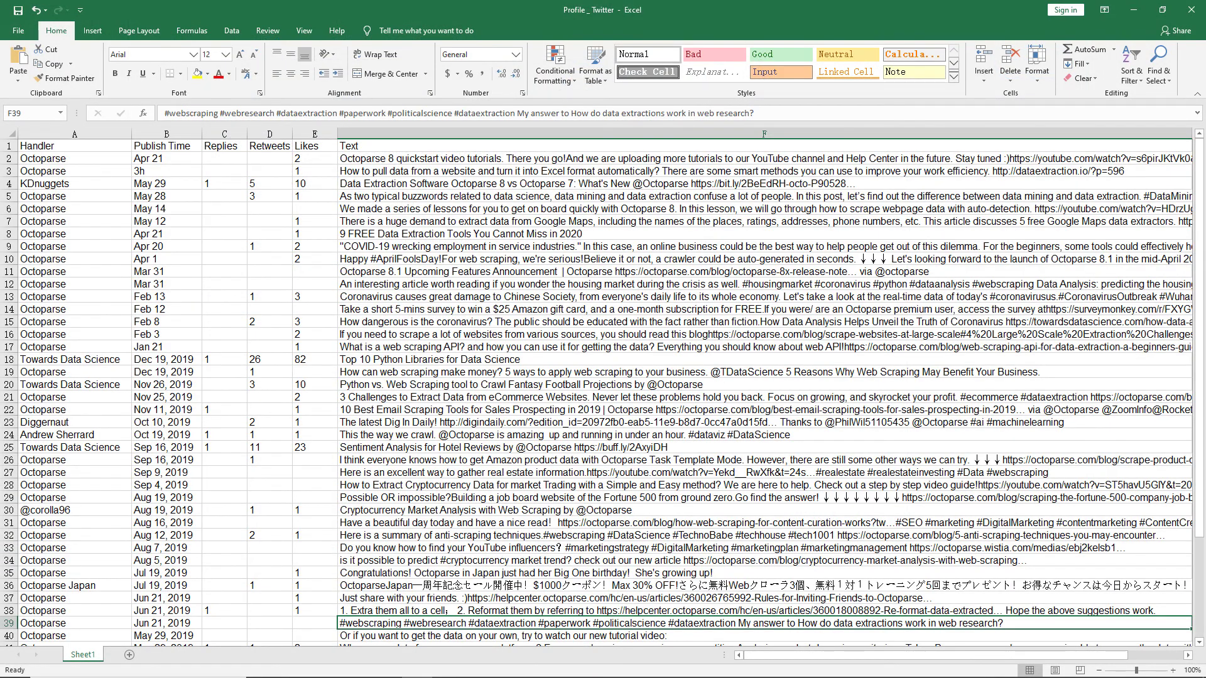